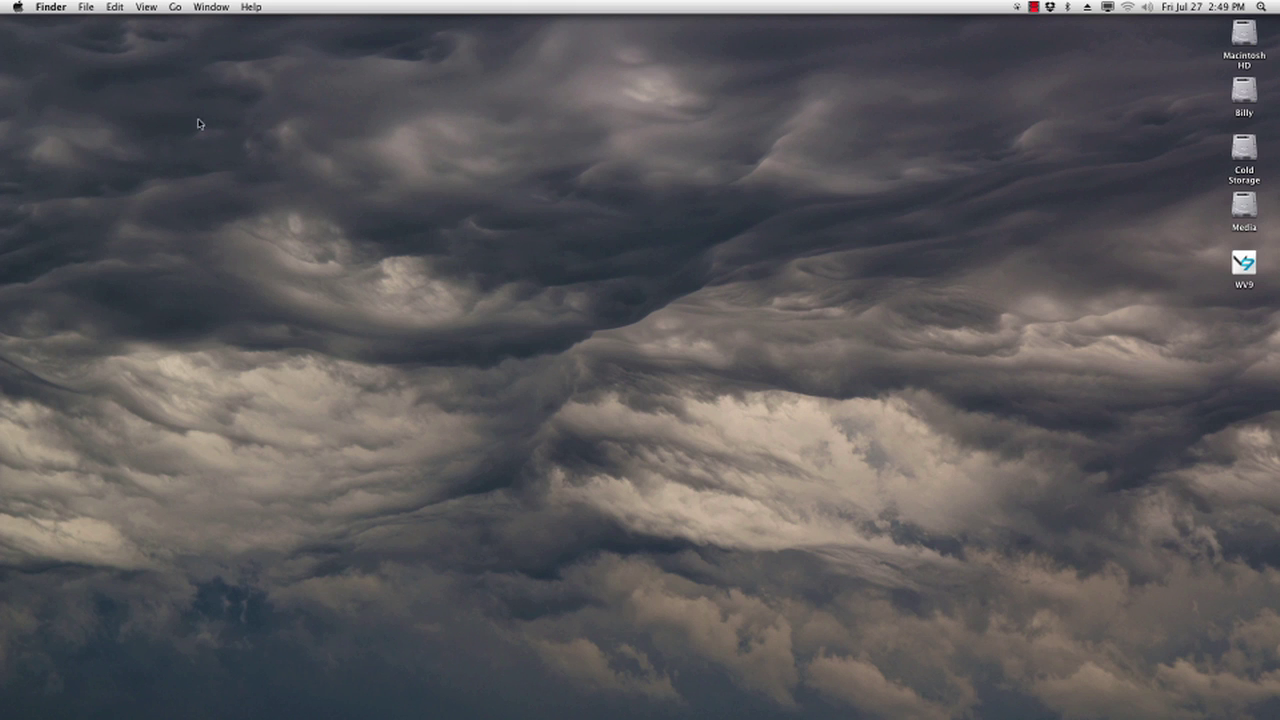
# - Launch System Preferences from the Apple menu
pyautogui.click(17, 8)
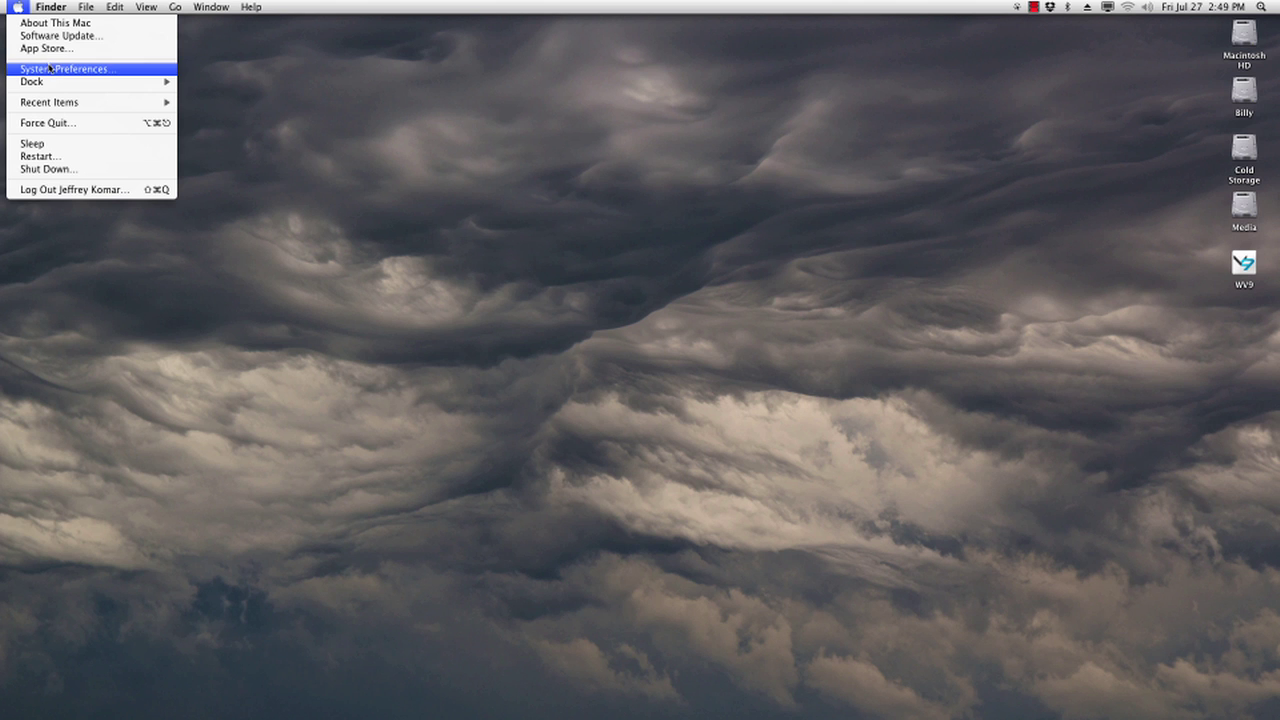
pyautogui.click(51, 68)
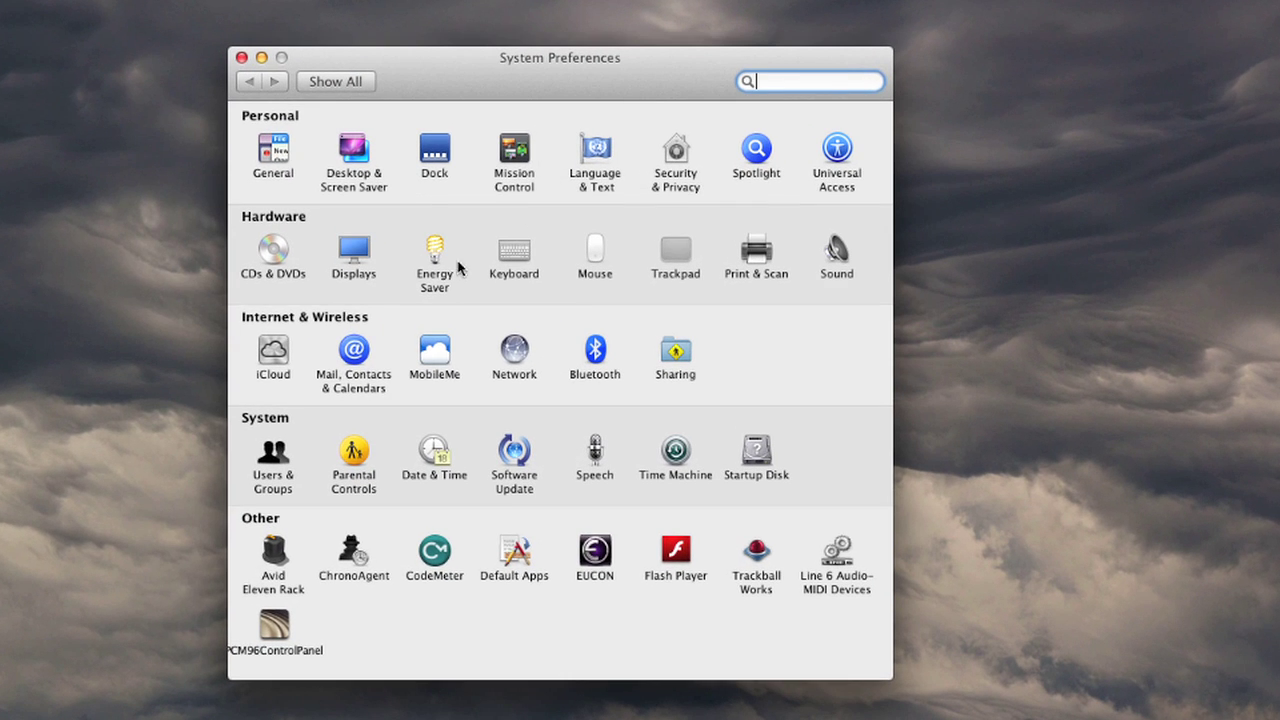
# - In Energy Saver, set computer and display sleep to Never and disable hard-disk sleep
pyautogui.click(430, 262)
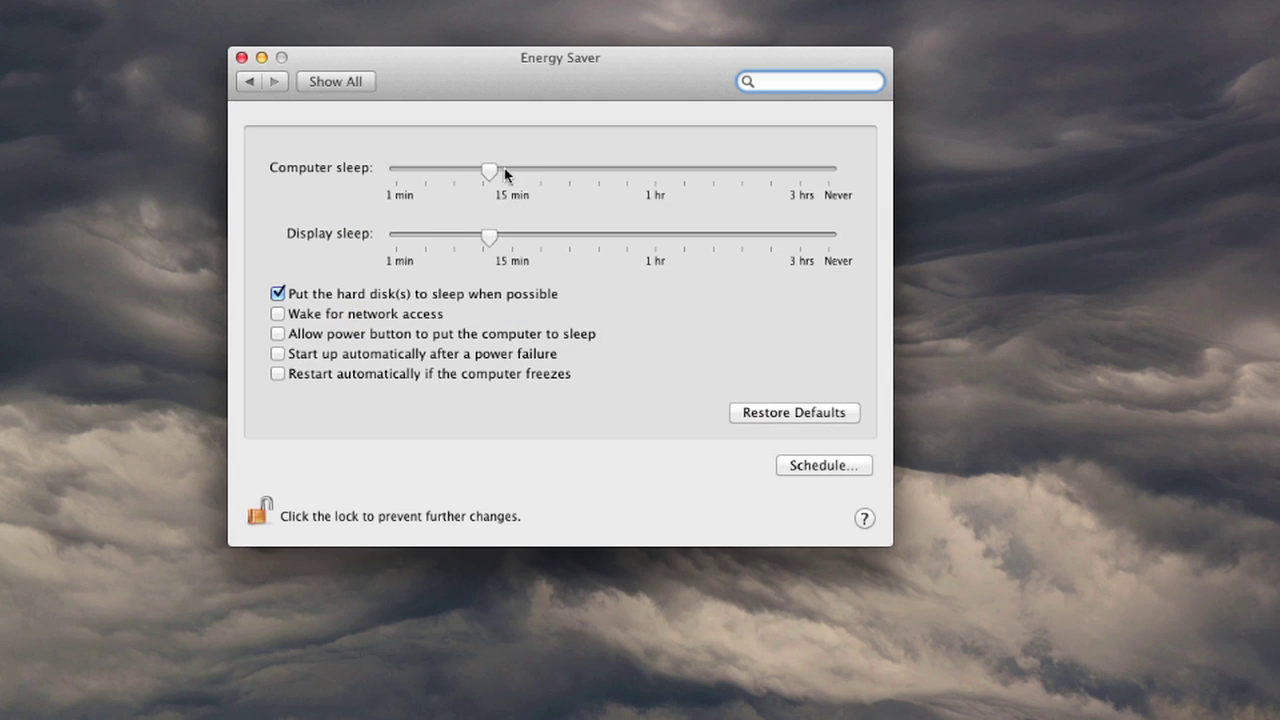
pyautogui.moveTo(497, 175); pyautogui.dragTo(828, 173)
pyautogui.moveTo(489, 238); pyautogui.dragTo(834, 241)
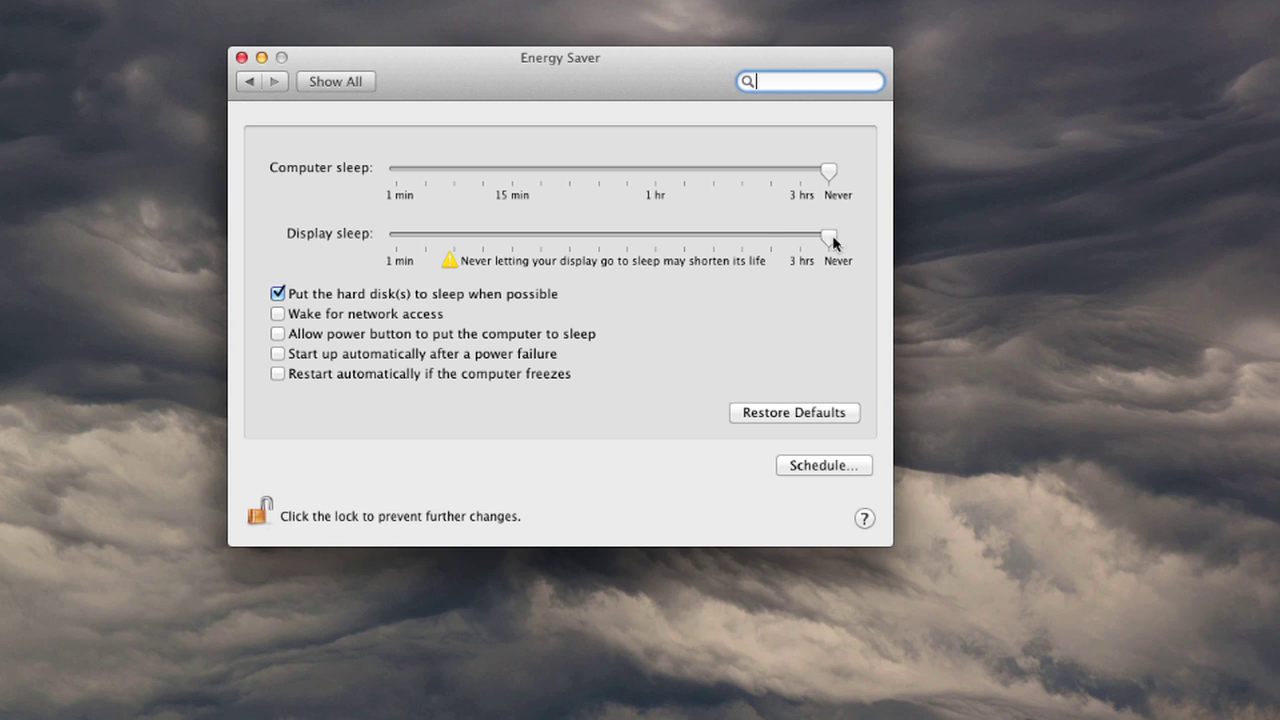
pyautogui.click(279, 294)
# - Uncheck automatic update checking in Software Update
pyautogui.click(357, 83)
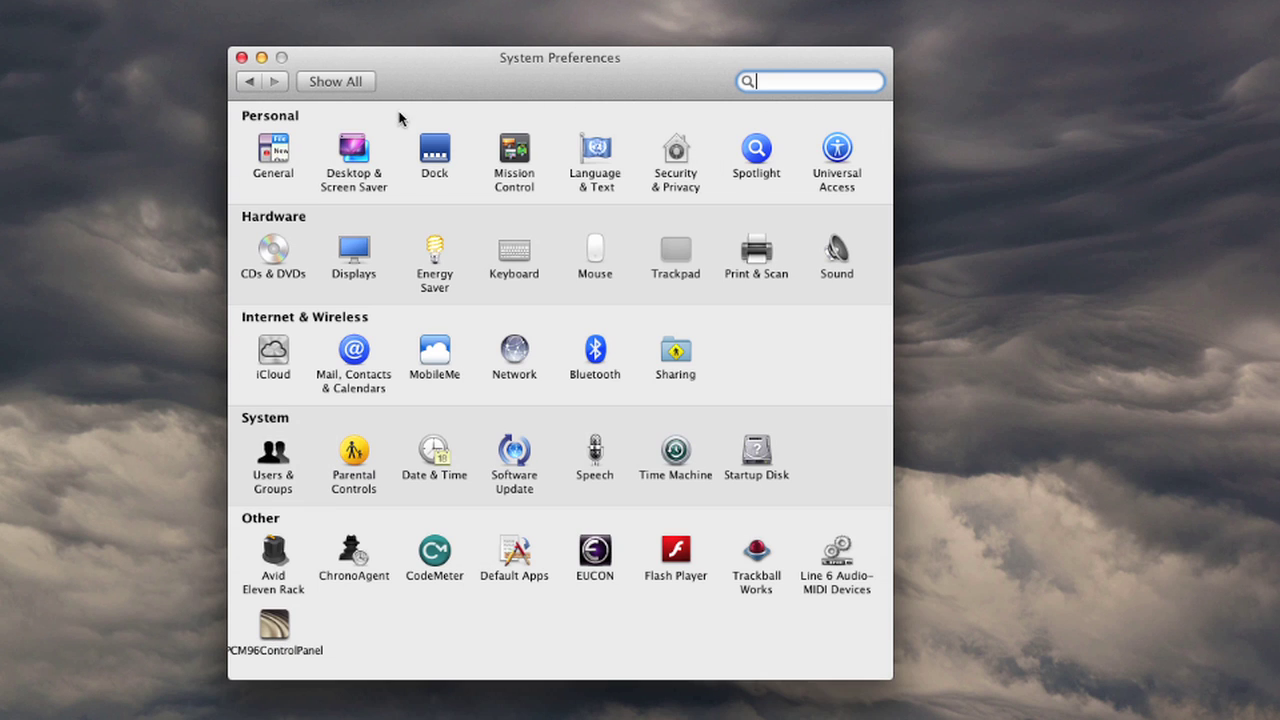
pyautogui.click(516, 456)
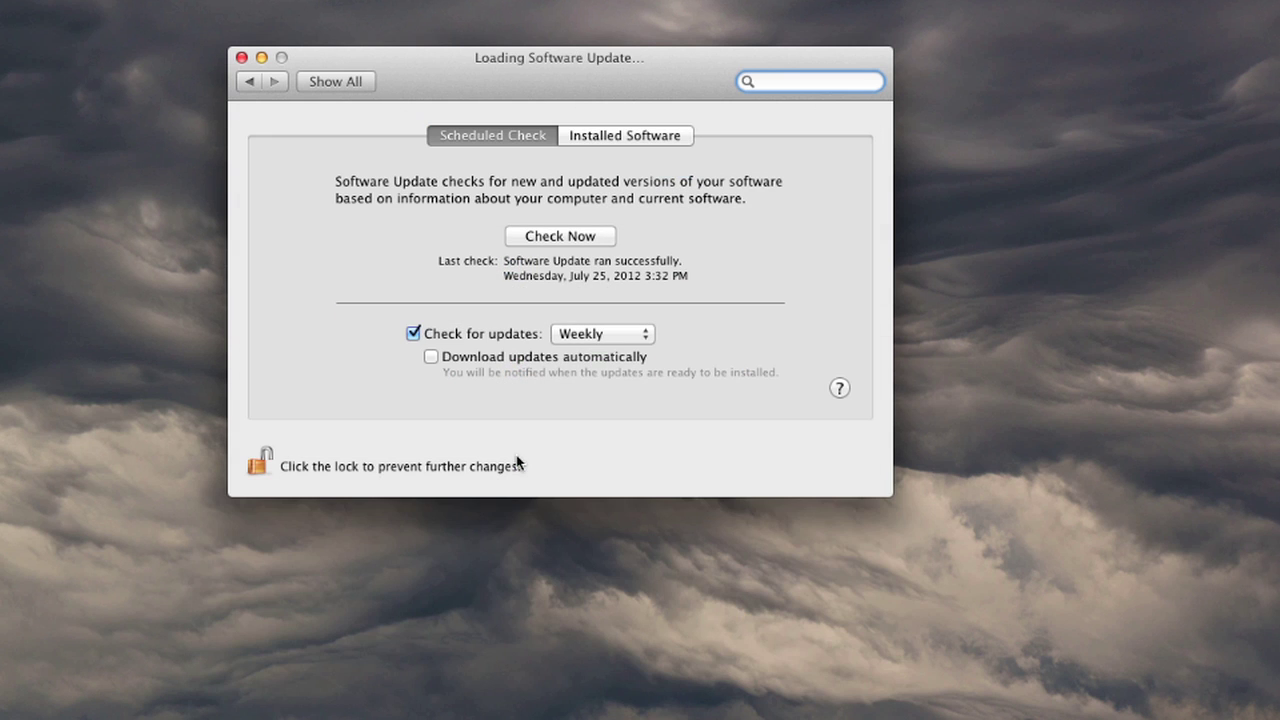
pyautogui.click(413, 334)
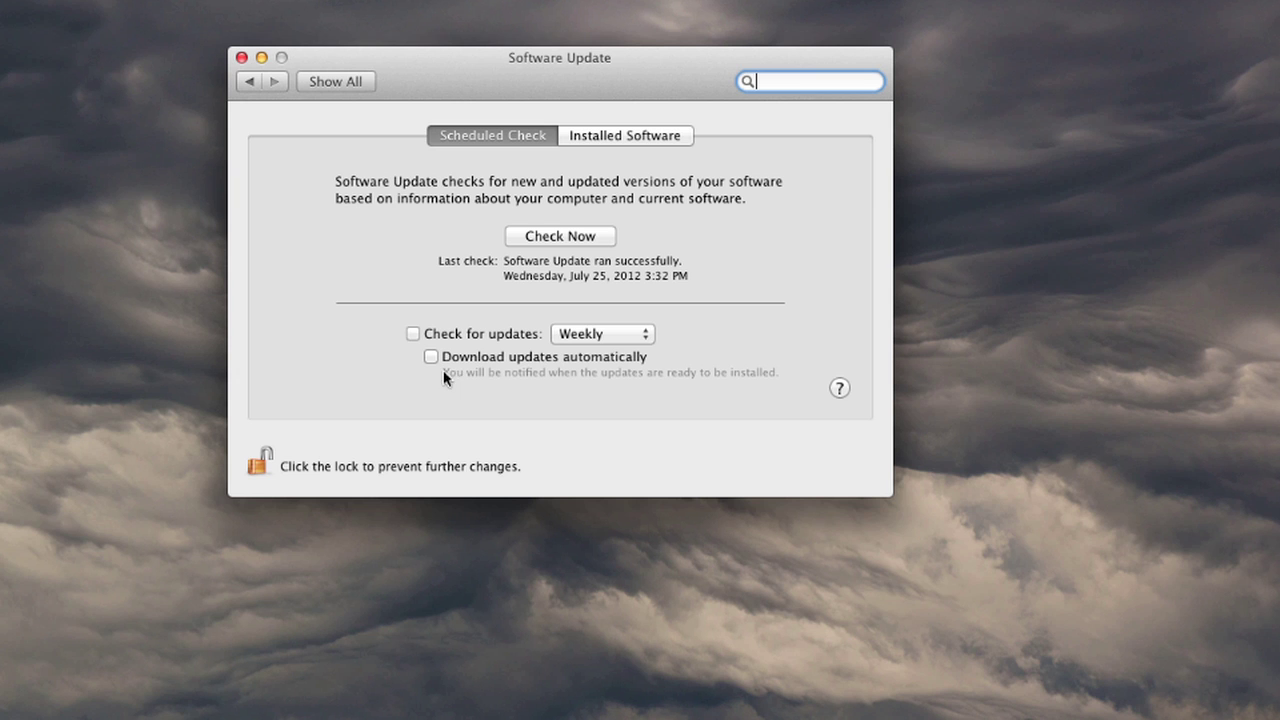
pyautogui.click(335, 81)
# - Add four Mac Pro drives, including Macintosh HD, Cold Storage and Media, to Spotlight's Privacy list
pyautogui.click(759, 150)
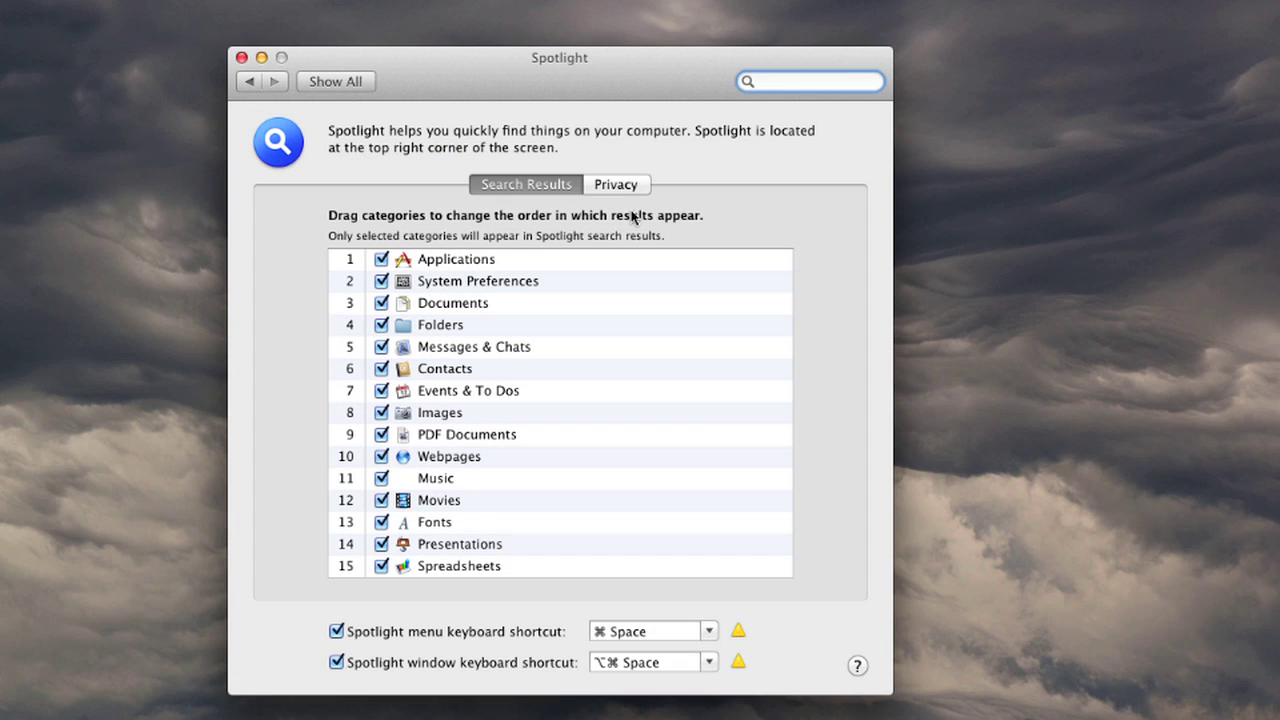
pyautogui.click(616, 185)
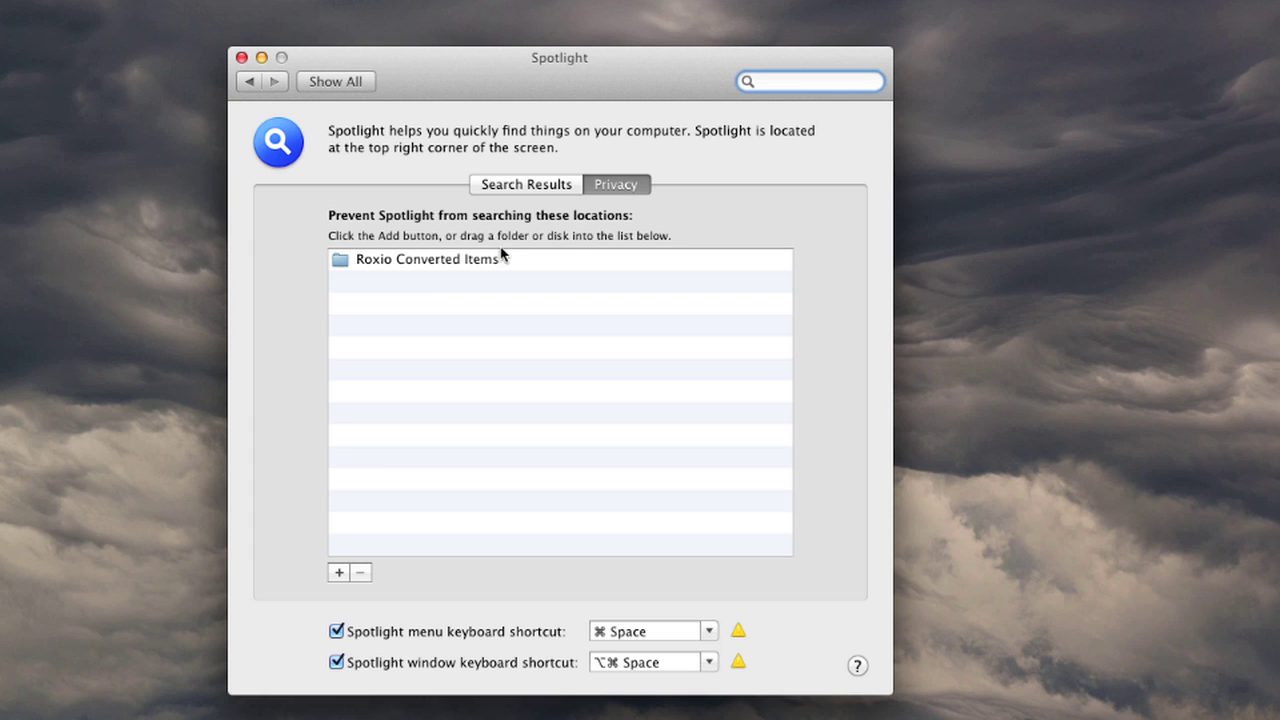
pyautogui.click(339, 572)
pyautogui.scroll(-5, 335, 300)
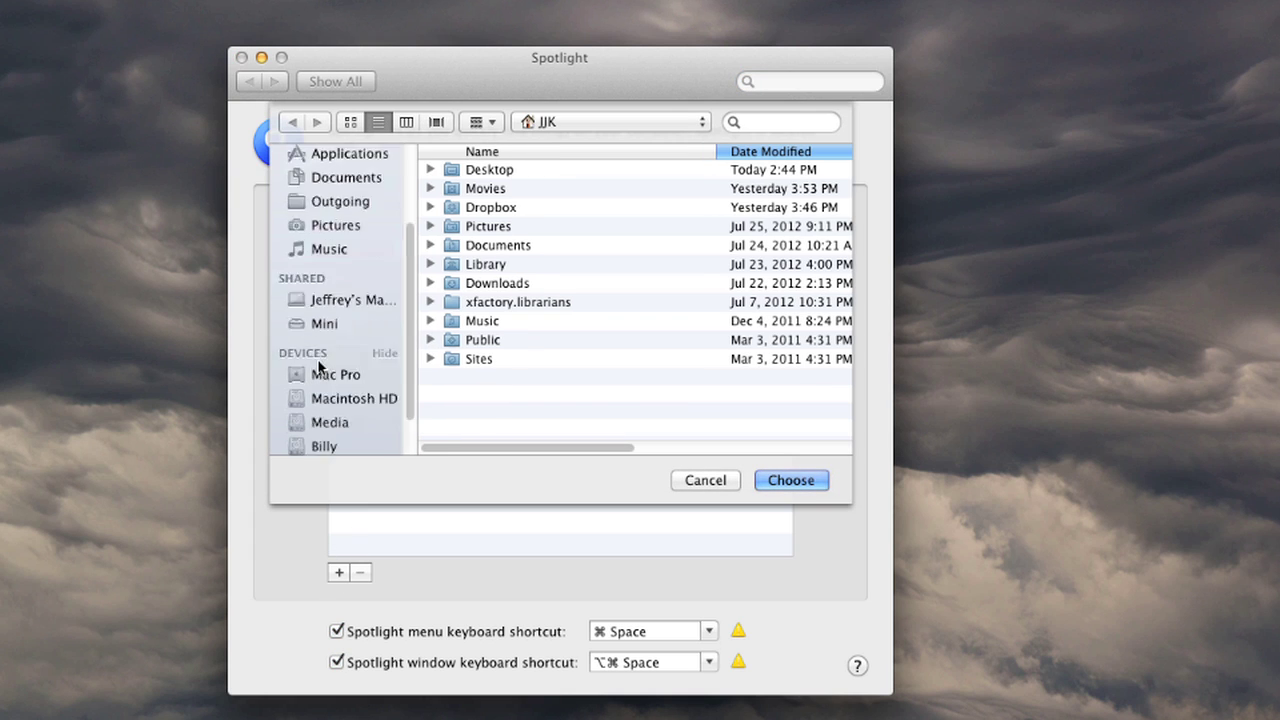
pyautogui.click(330, 323)
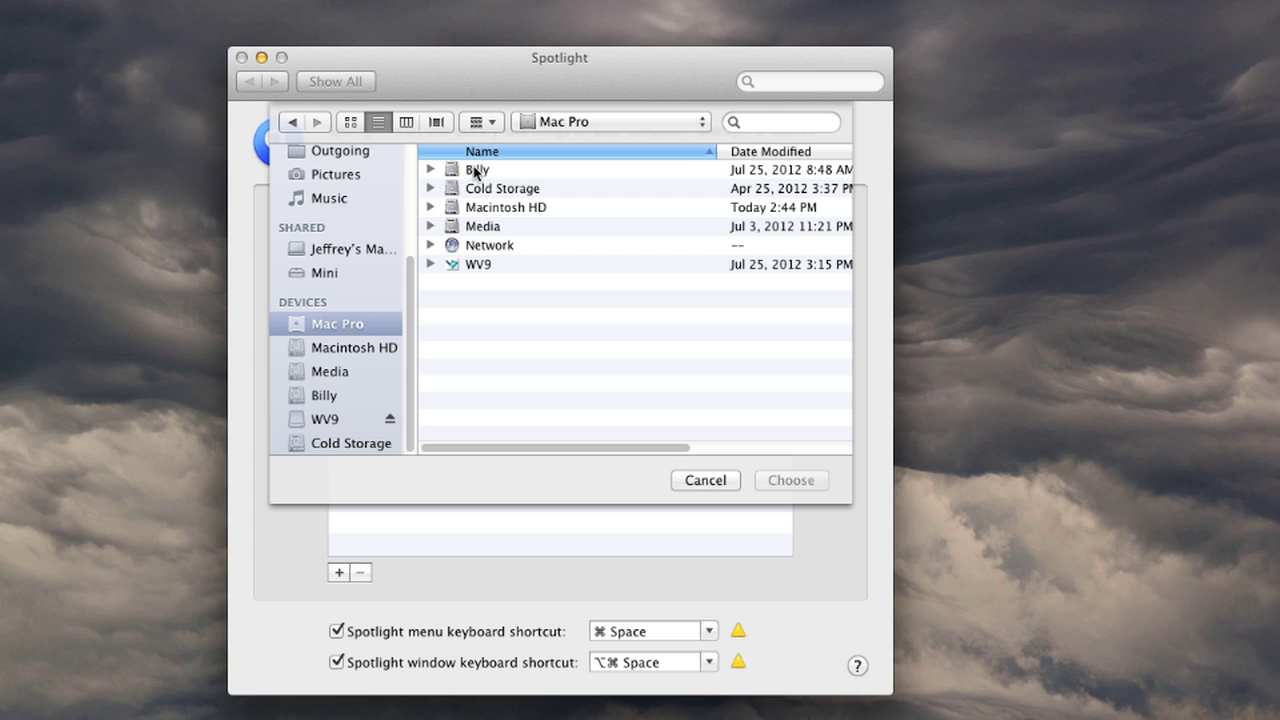
pyautogui.click(472, 172)
pyautogui.keyDown('shift'); pyautogui.click(483, 226); pyautogui.keyUp('shift')
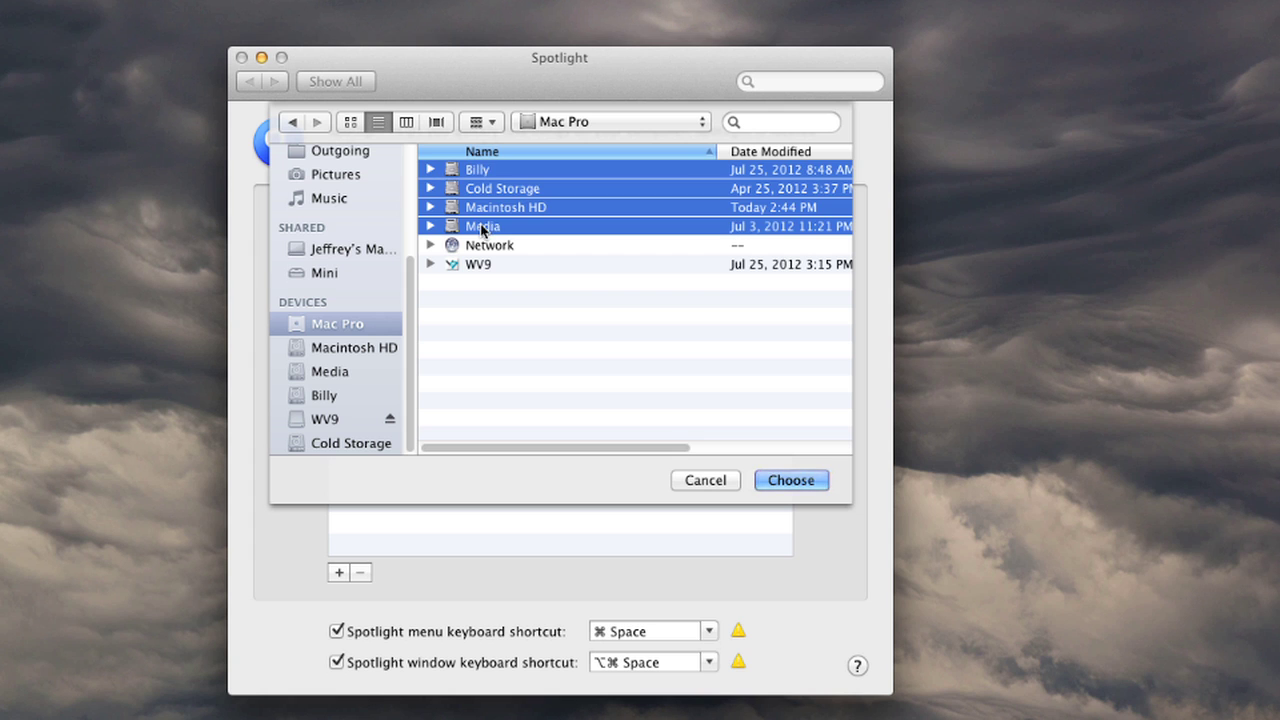
pyautogui.click(785, 480)
pyautogui.click(787, 264)
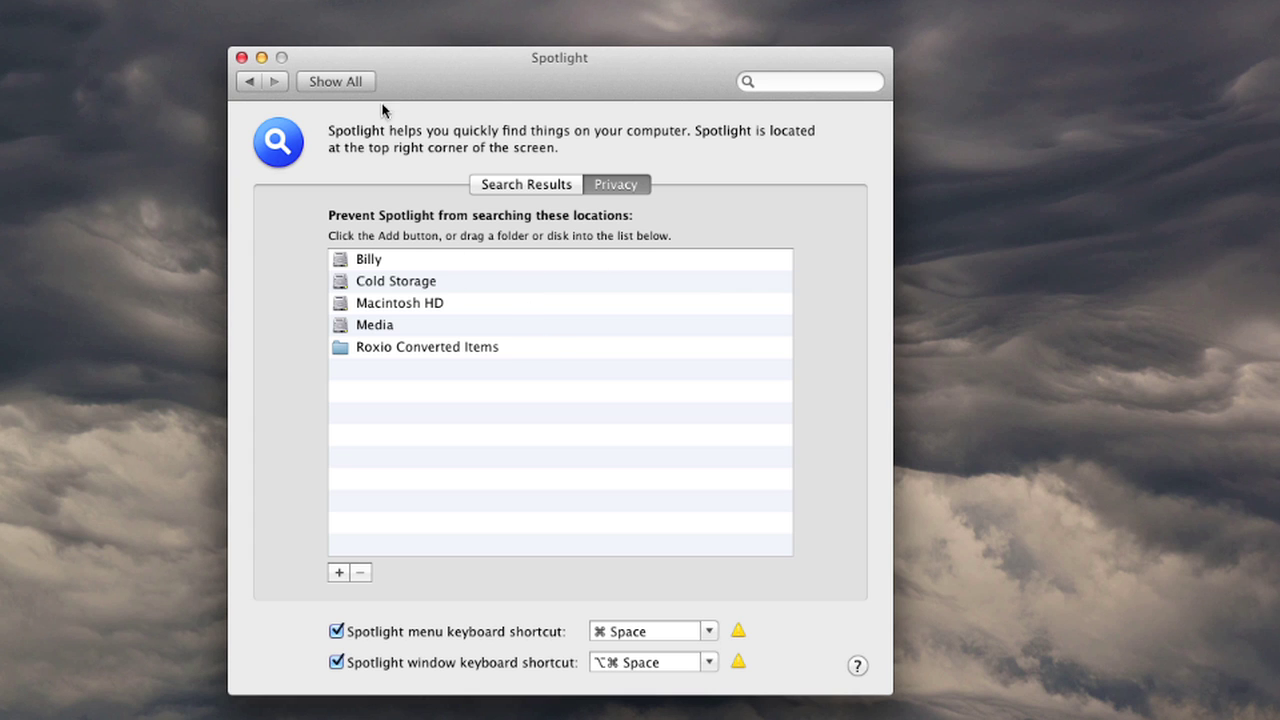
pyautogui.click(355, 82)
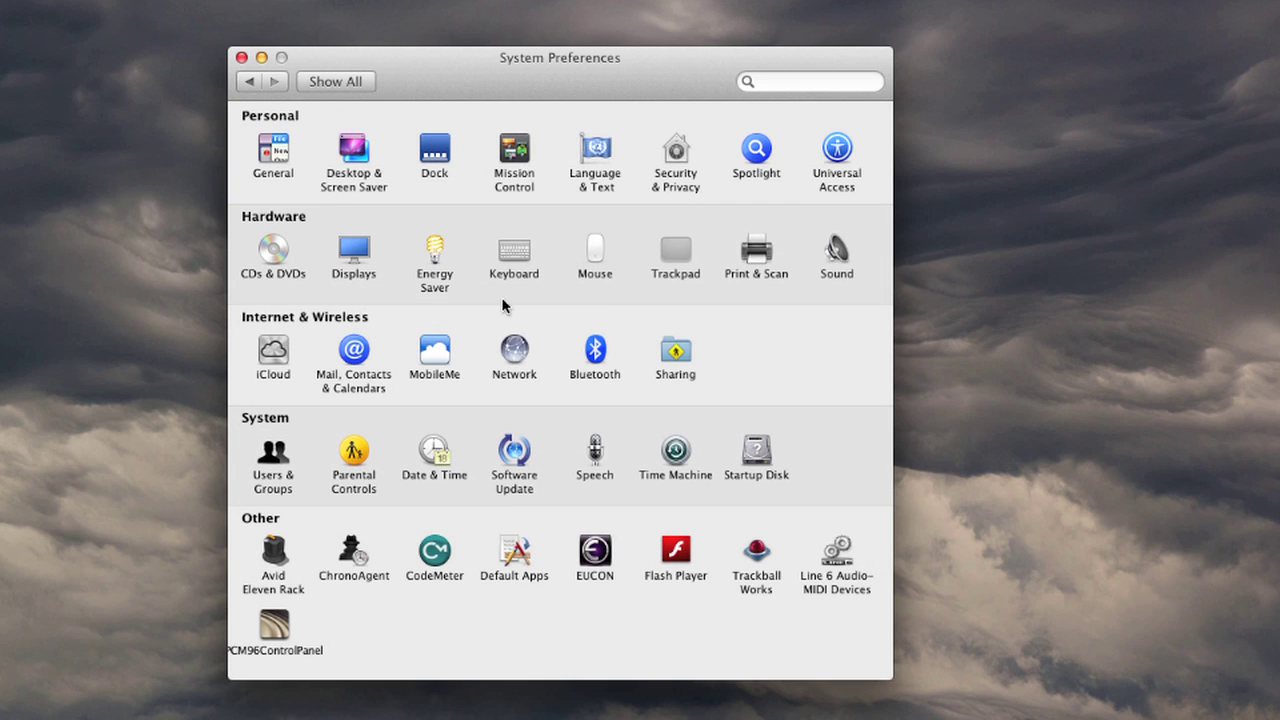
# - Confirm Time Machine is off and set the screen saver start time to Never
pyautogui.click(676, 452)
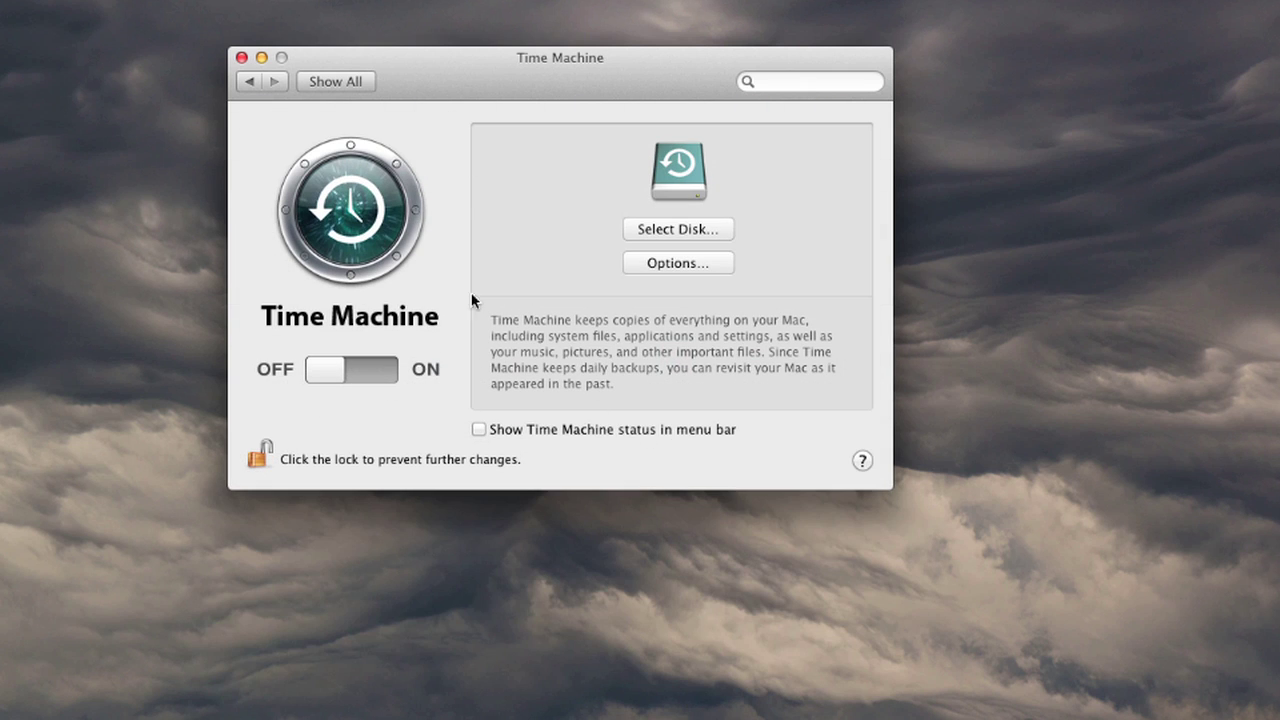
pyautogui.click(336, 82)
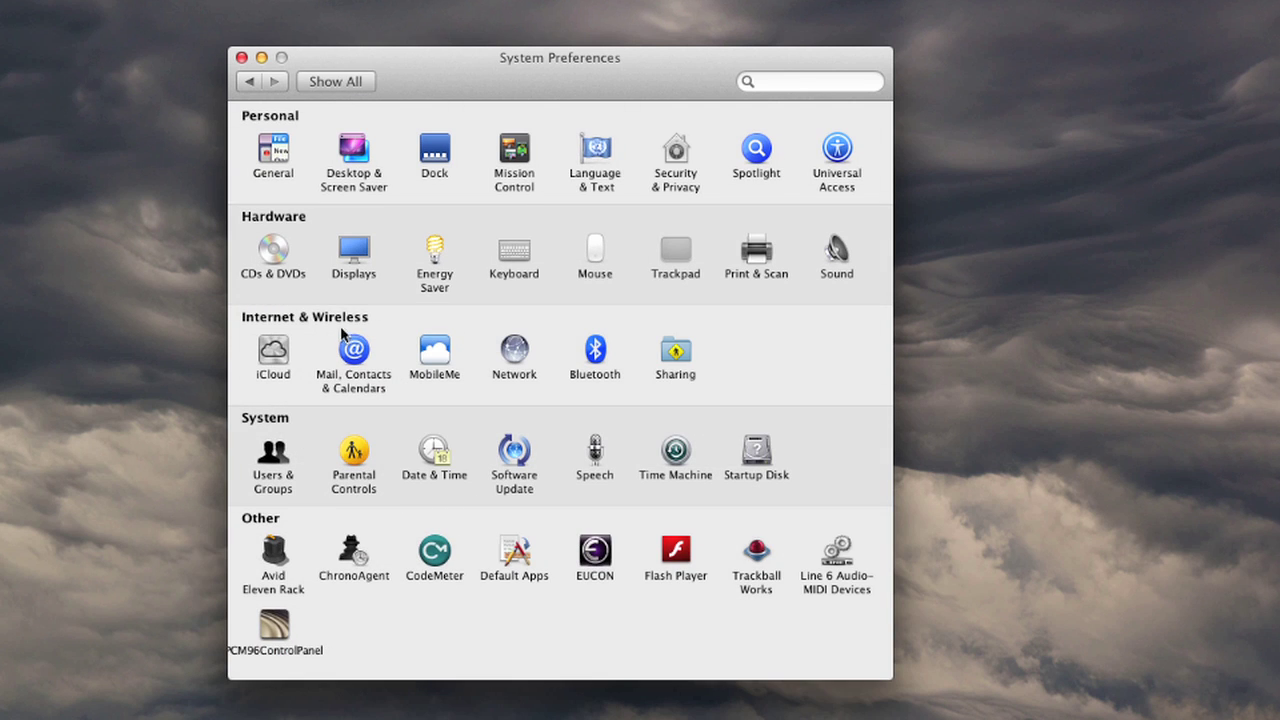
pyautogui.click(356, 149)
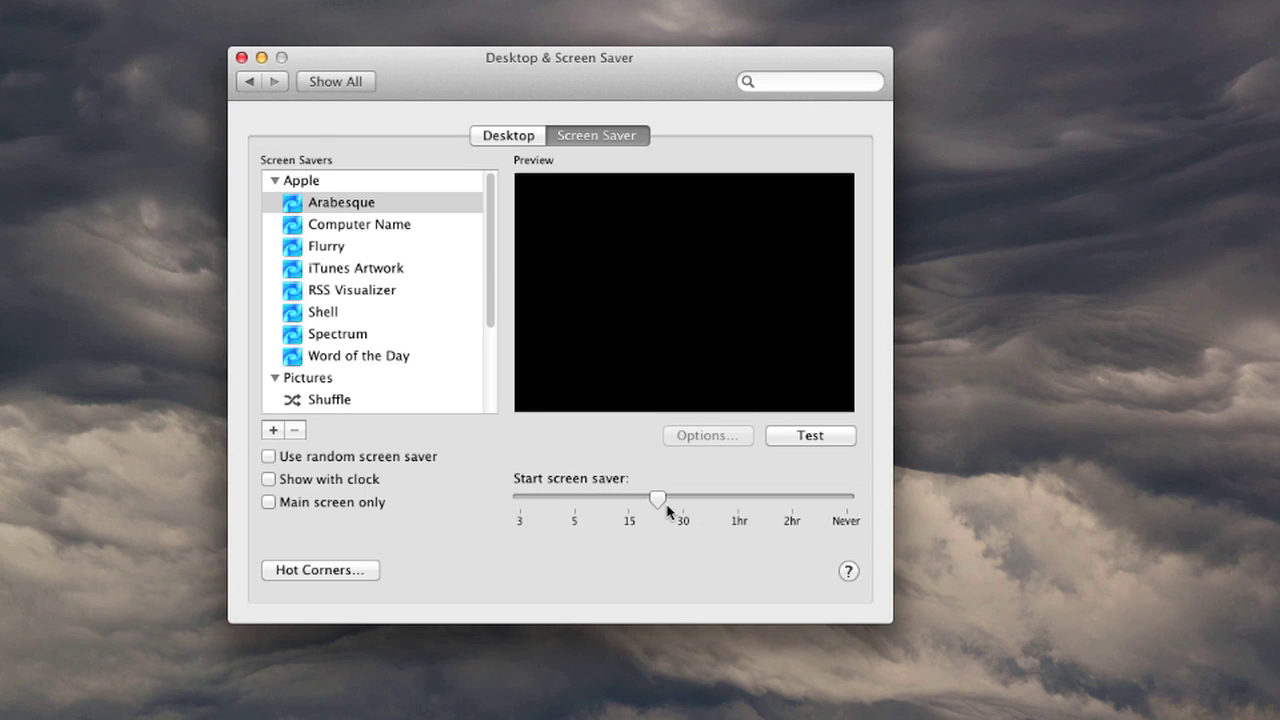
pyautogui.moveTo(660, 499); pyautogui.dragTo(875, 512)
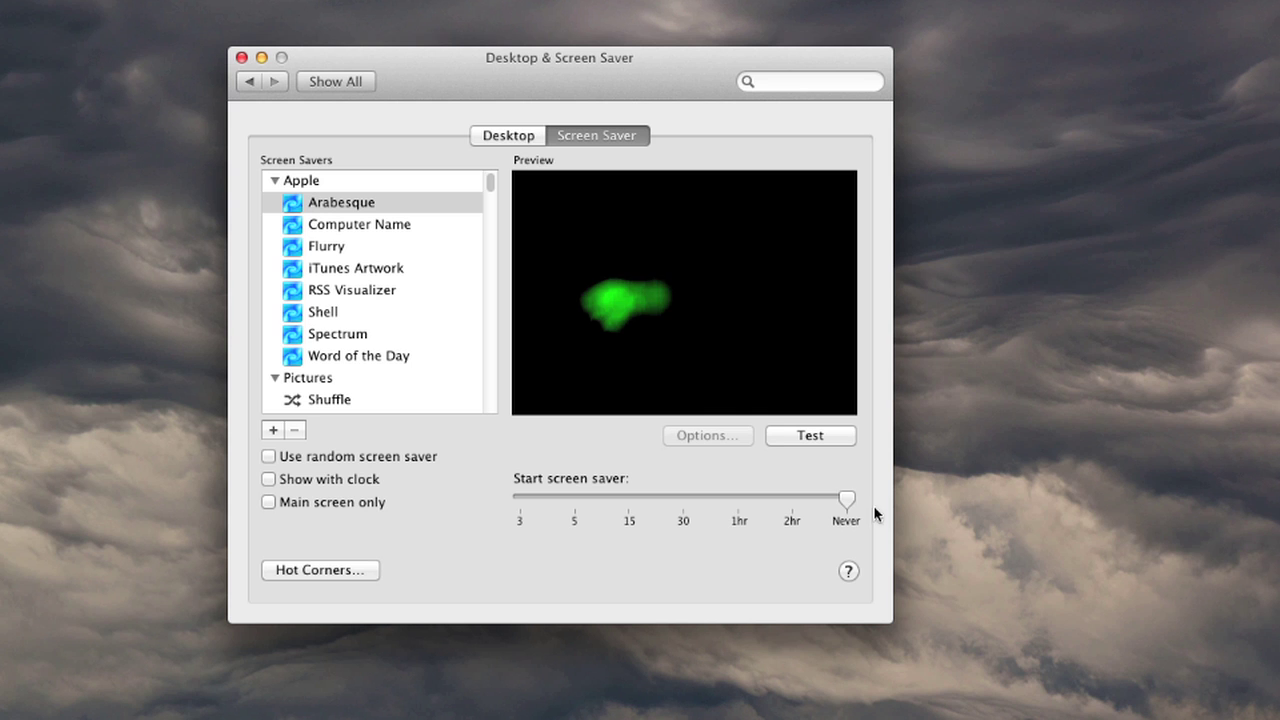
pyautogui.click(355, 82)
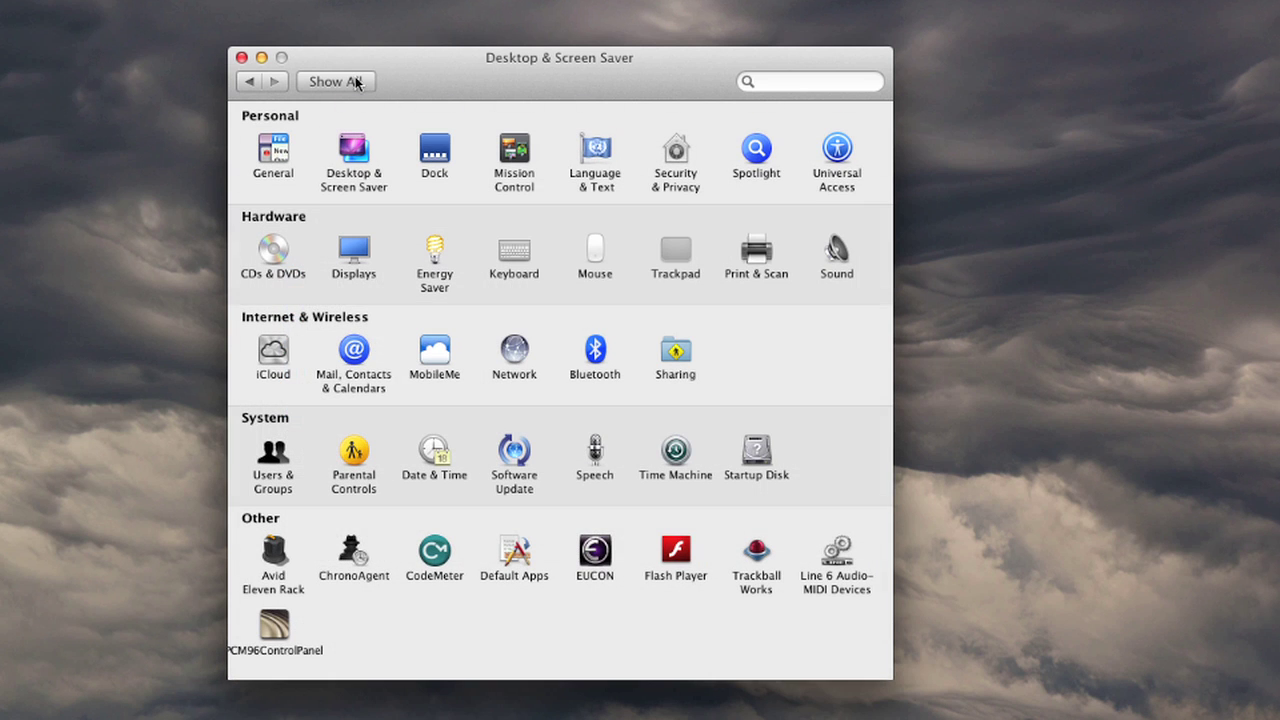
# - Disable the VoiceOver on/off shortcut and both Spotlight window and search-field shortcuts
pyautogui.click(515, 252)
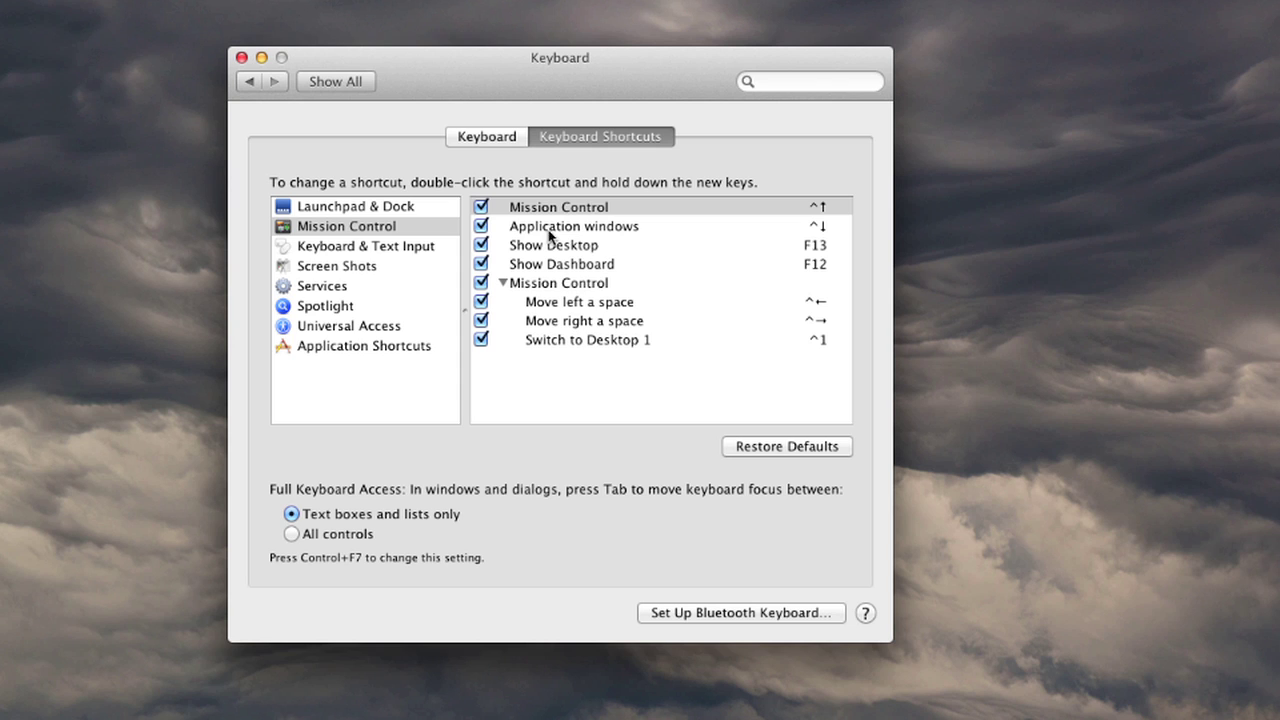
pyautogui.click(311, 347)
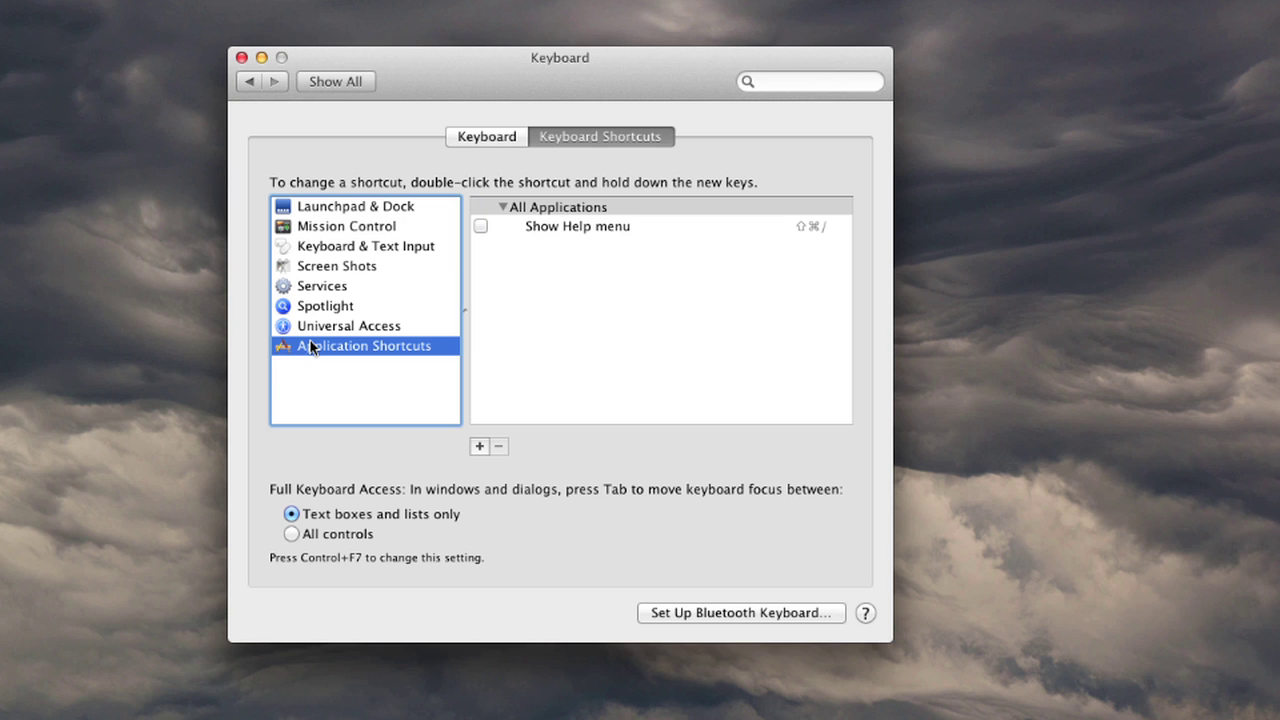
pyautogui.click(314, 328)
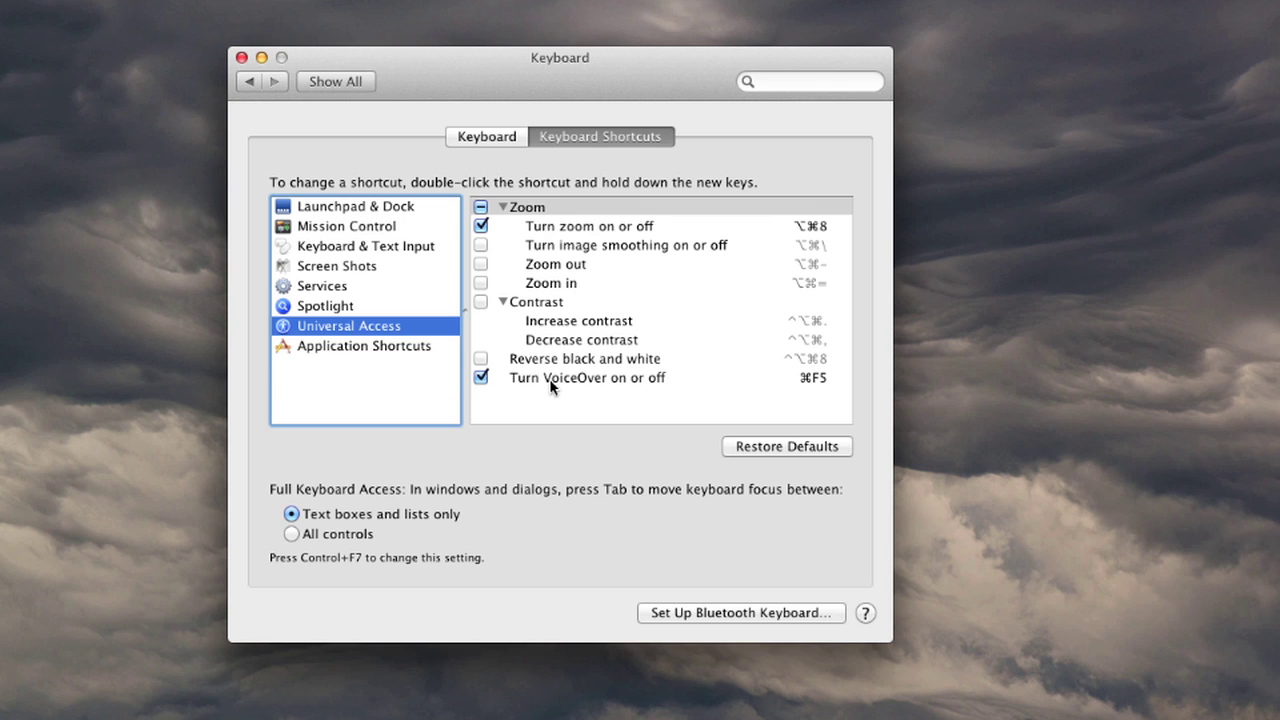
pyautogui.click(481, 378)
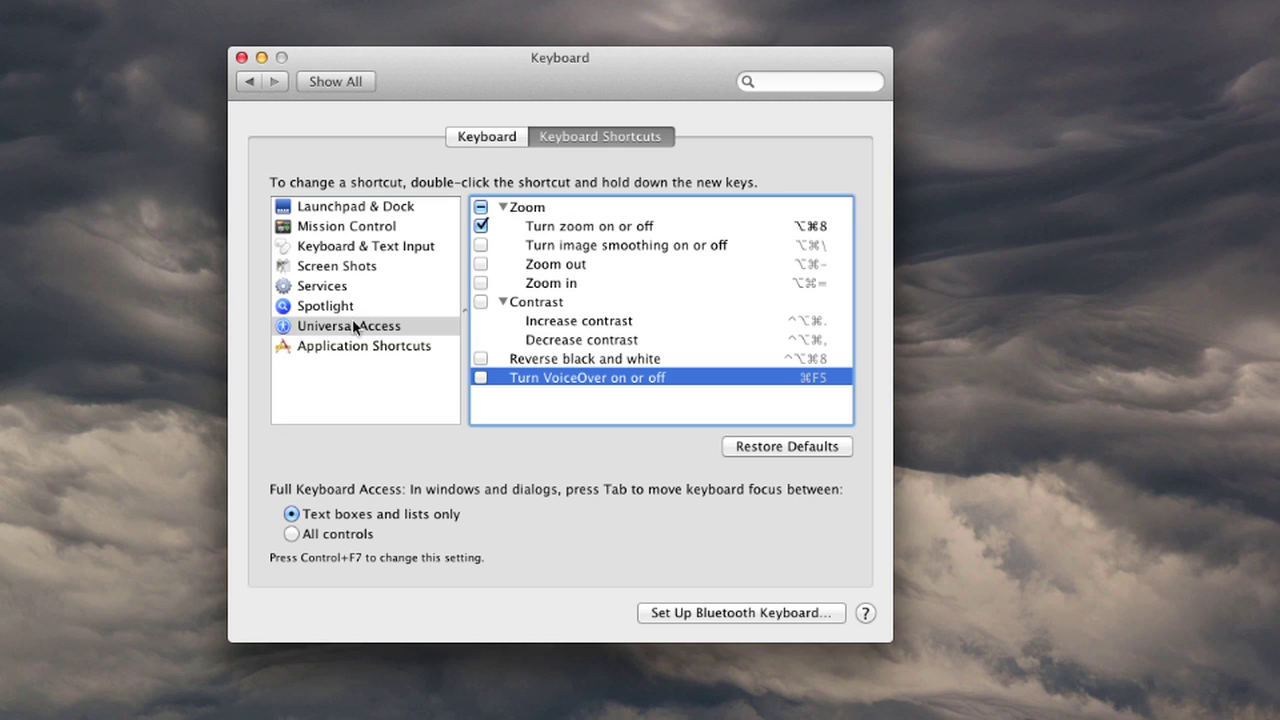
pyautogui.click(326, 307)
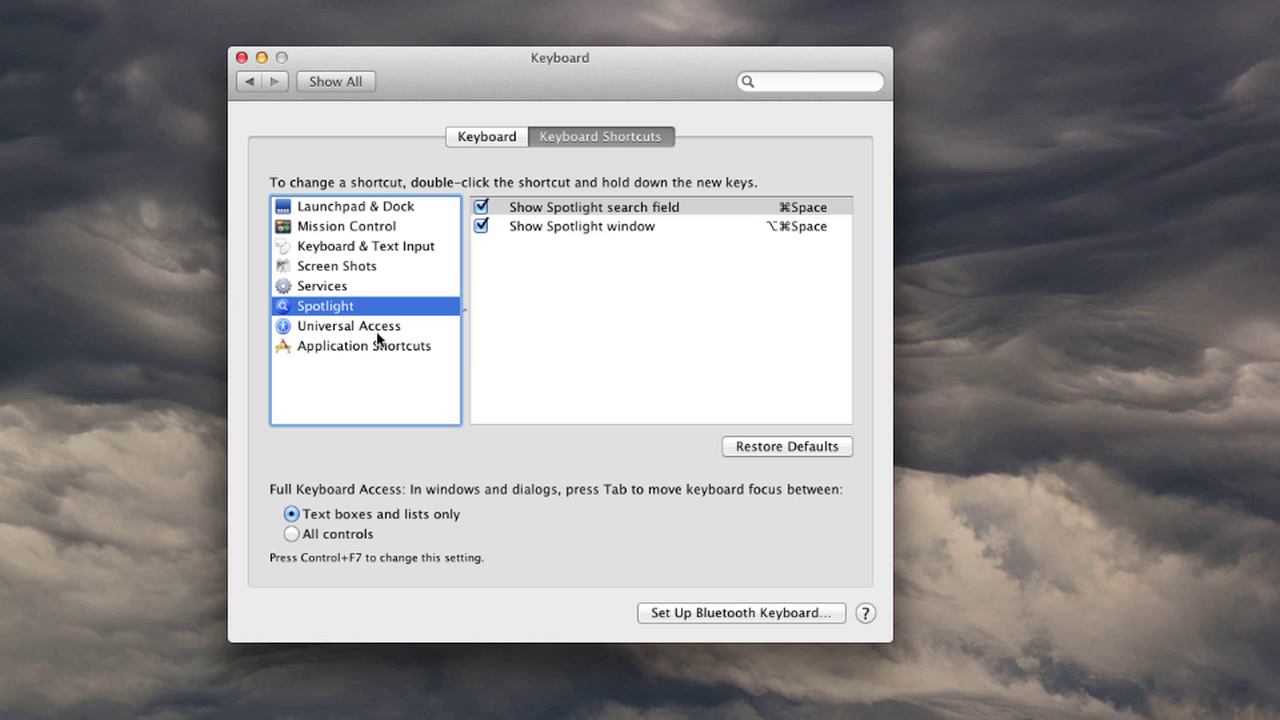
pyautogui.click(481, 226)
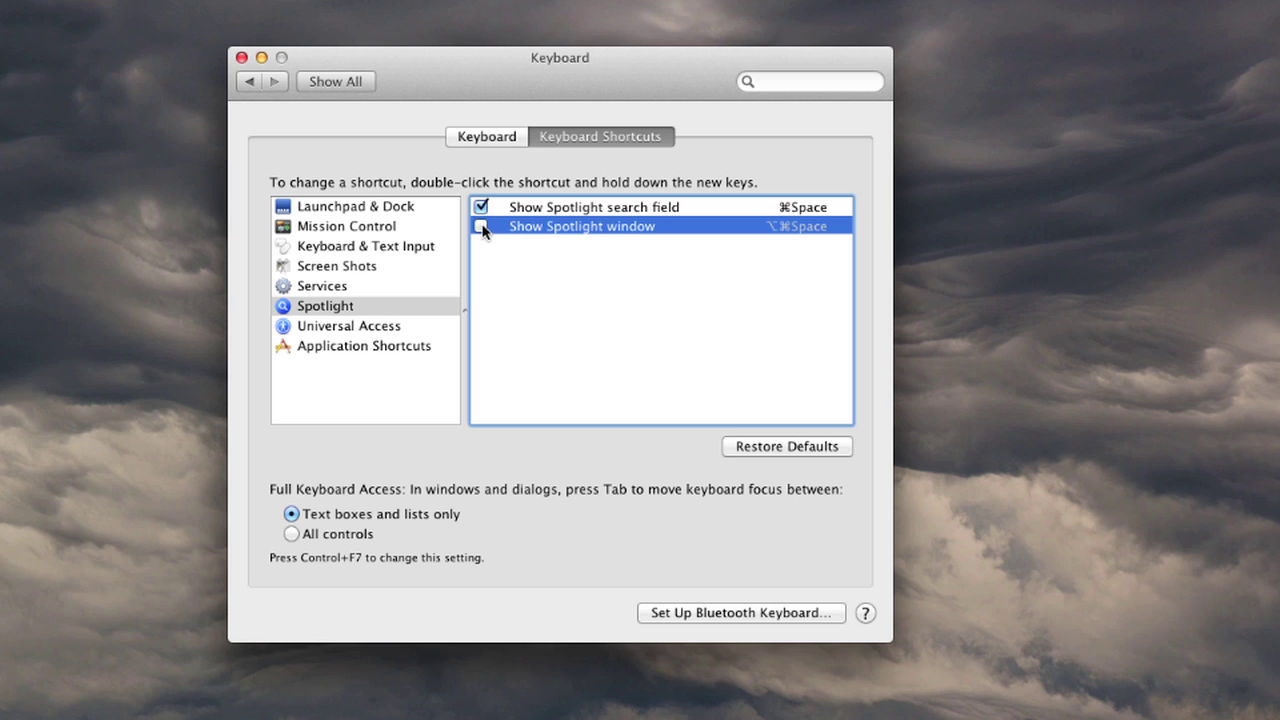
pyautogui.click(481, 208)
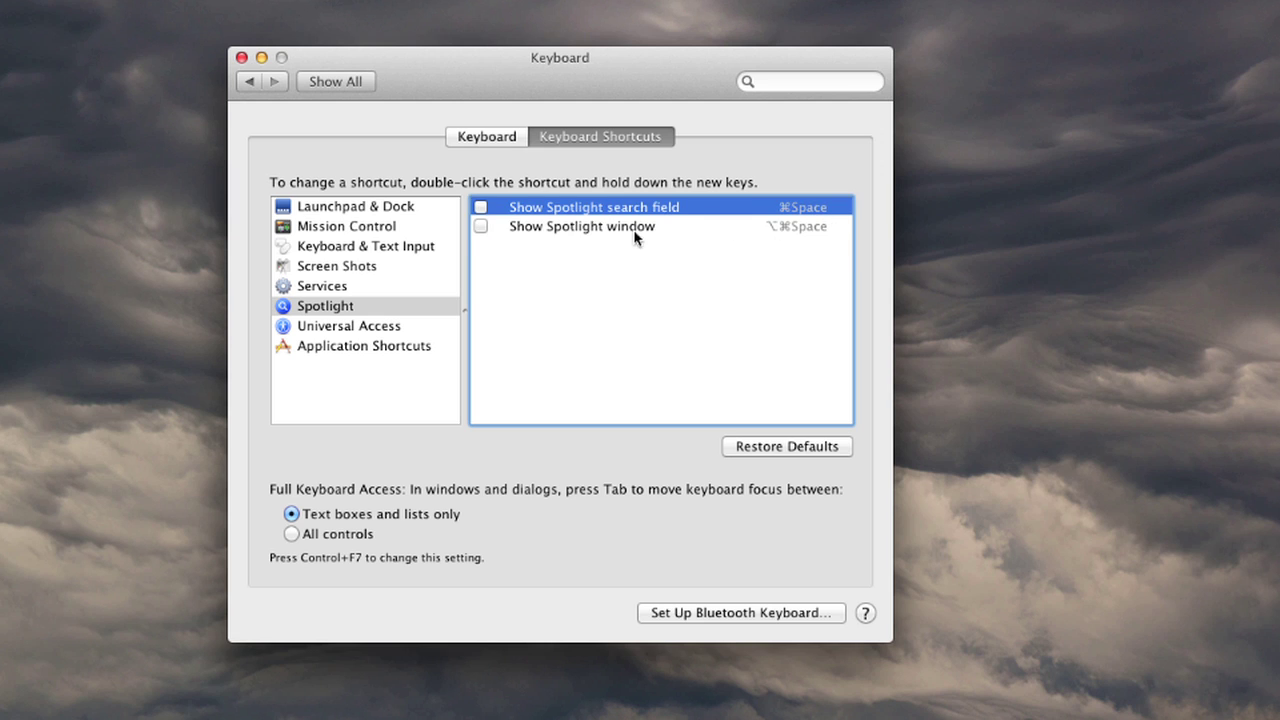
# - Make F1, F2, etc. keys act as standard function keys
pyautogui.click(440, 207)
pyautogui.click(489, 138)
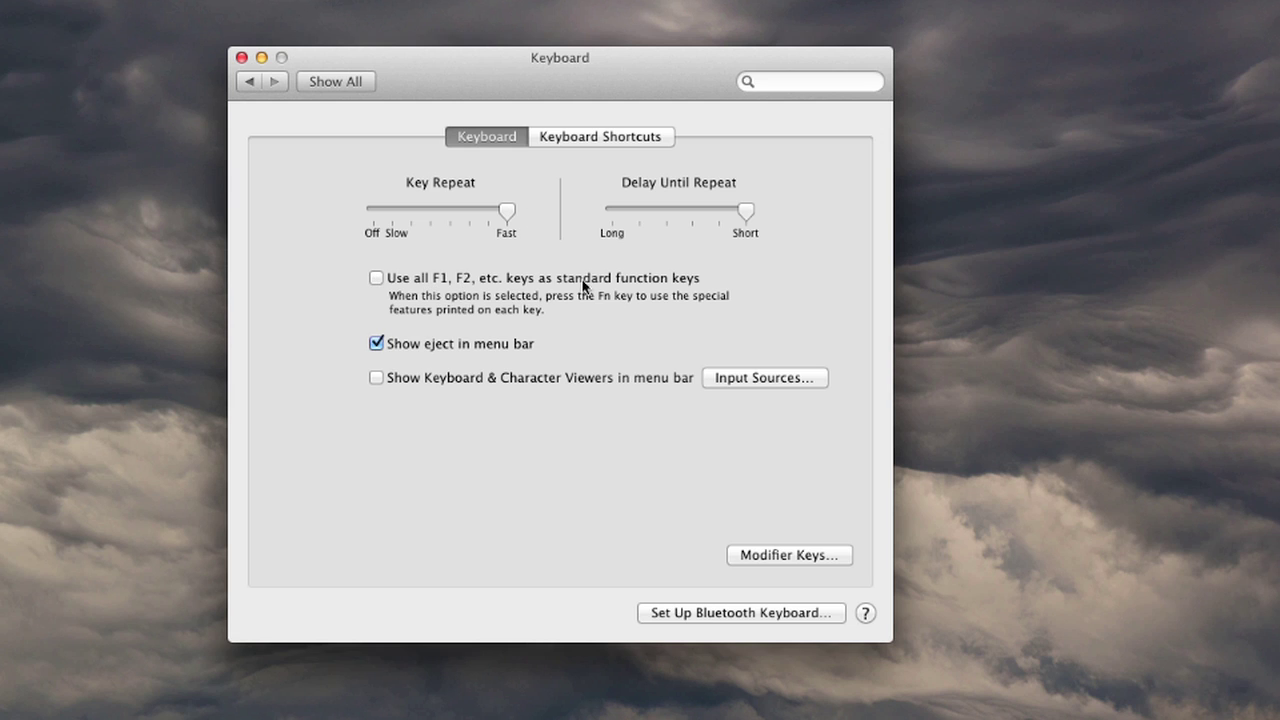
pyautogui.click(374, 281)
# - Set the FireWire connection's IPv4 configuration to Off in Network
pyautogui.click(358, 84)
pyautogui.click(515, 360)
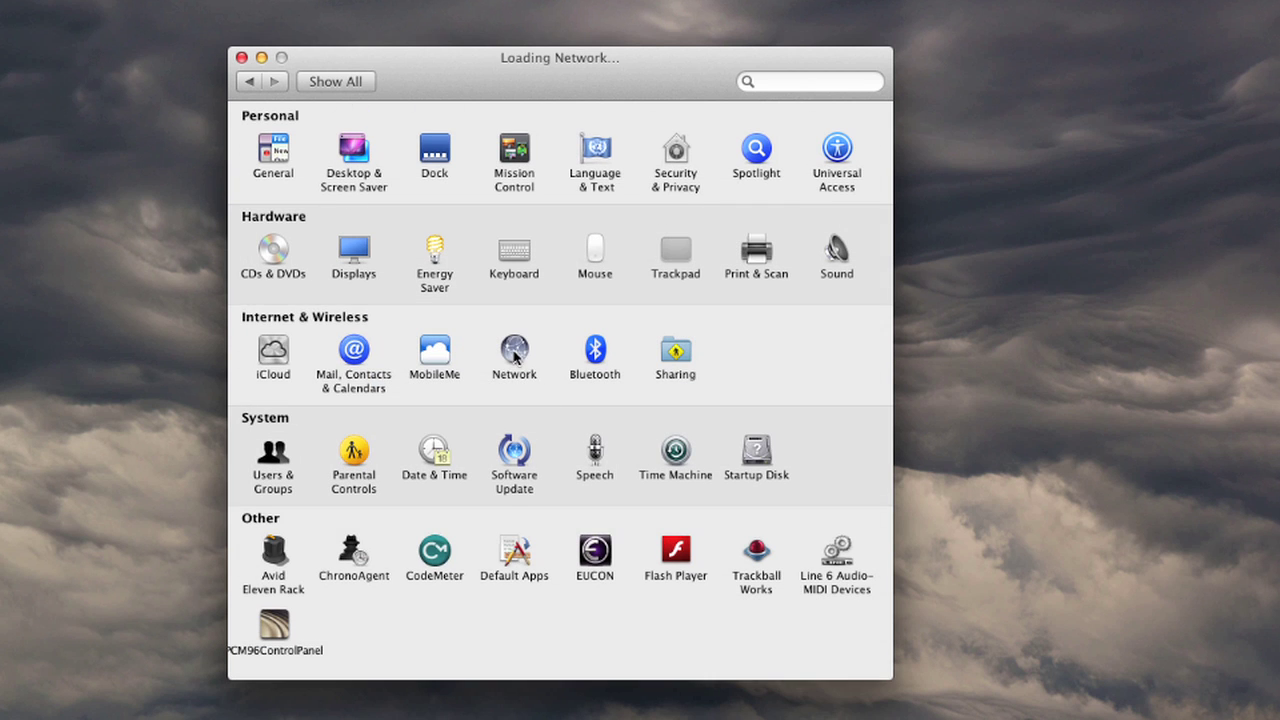
pyautogui.click(405, 272)
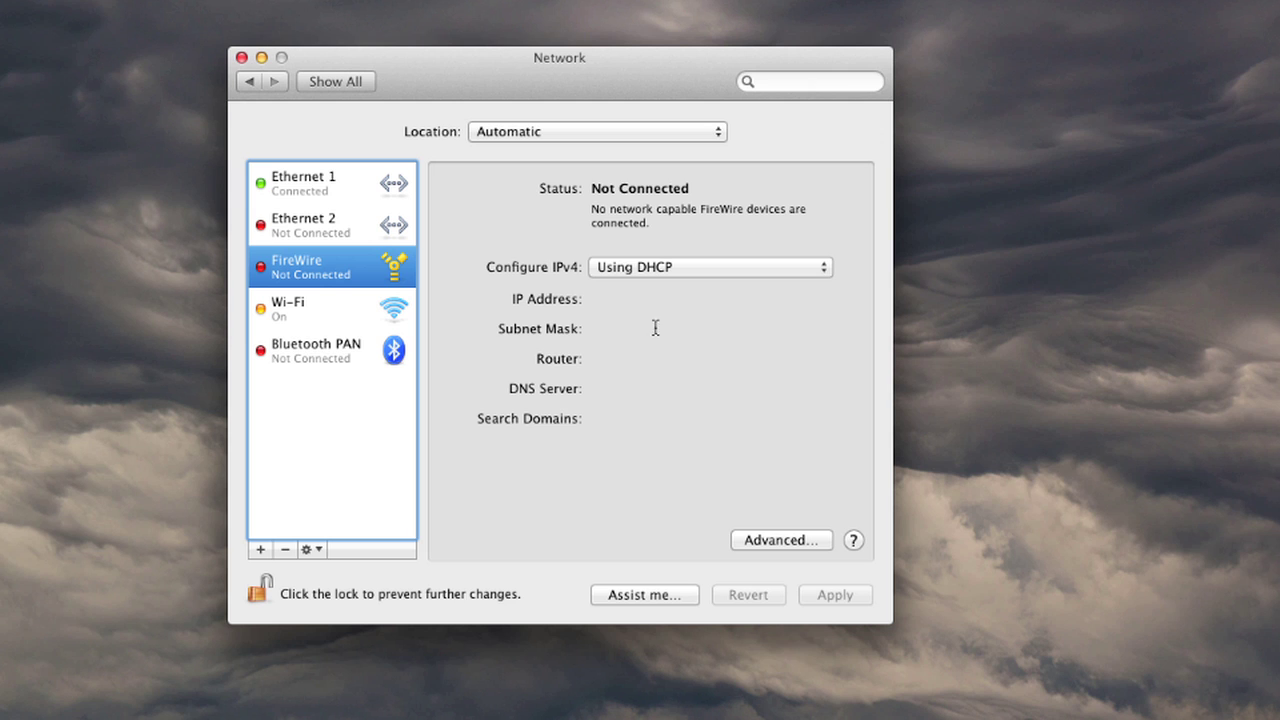
pyautogui.click(684, 273)
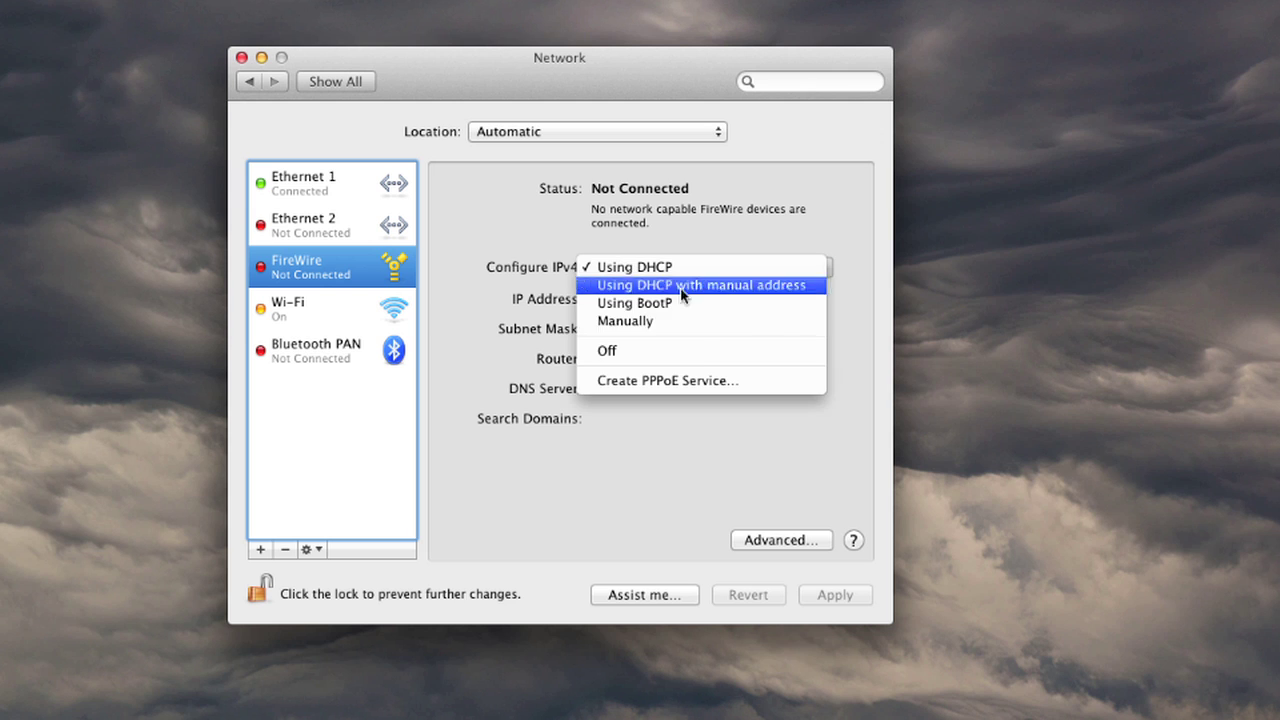
pyautogui.click(695, 348)
# - Turn Wi-Fi off and apply the pending network changes
pyautogui.click(322, 314)
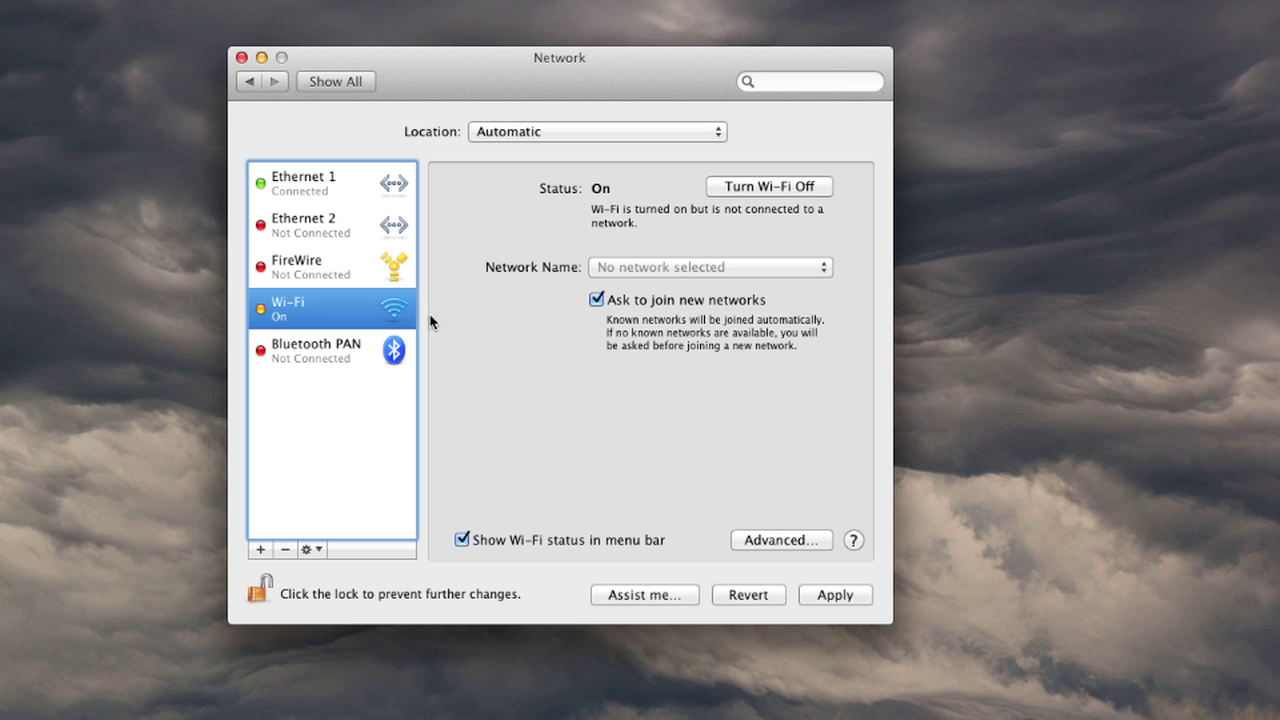
pyautogui.click(738, 188)
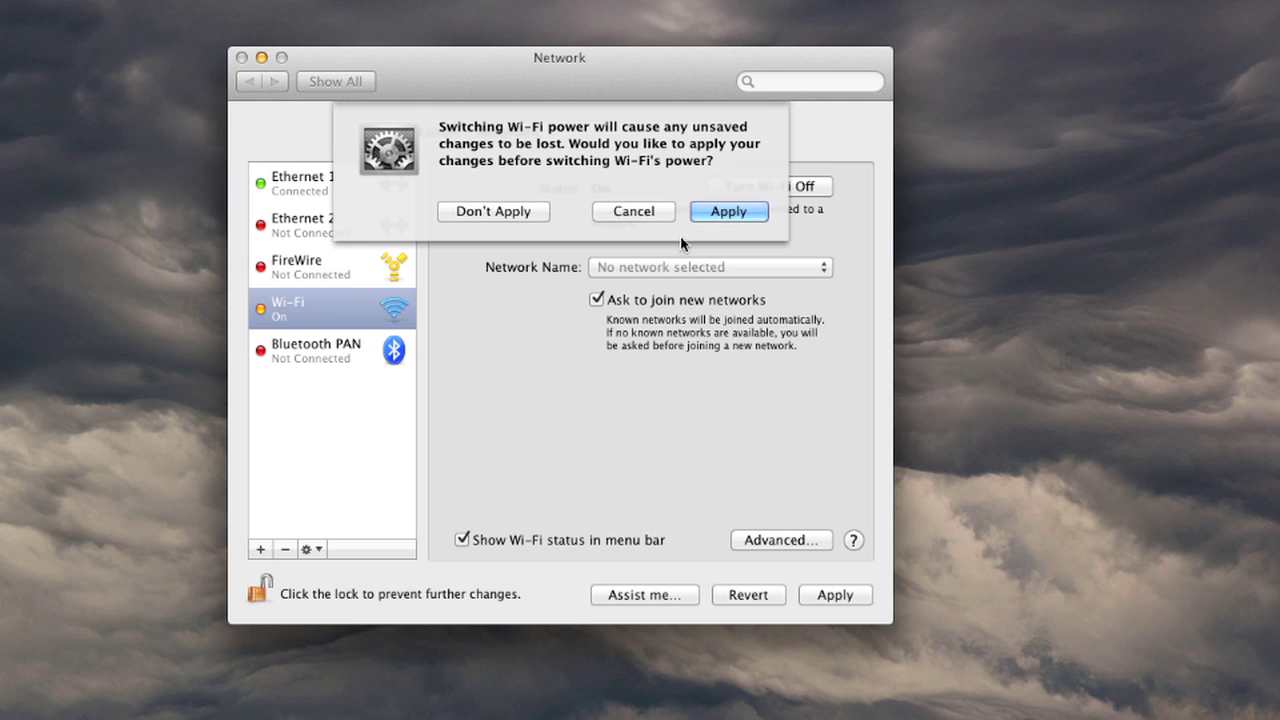
pyautogui.click(729, 210)
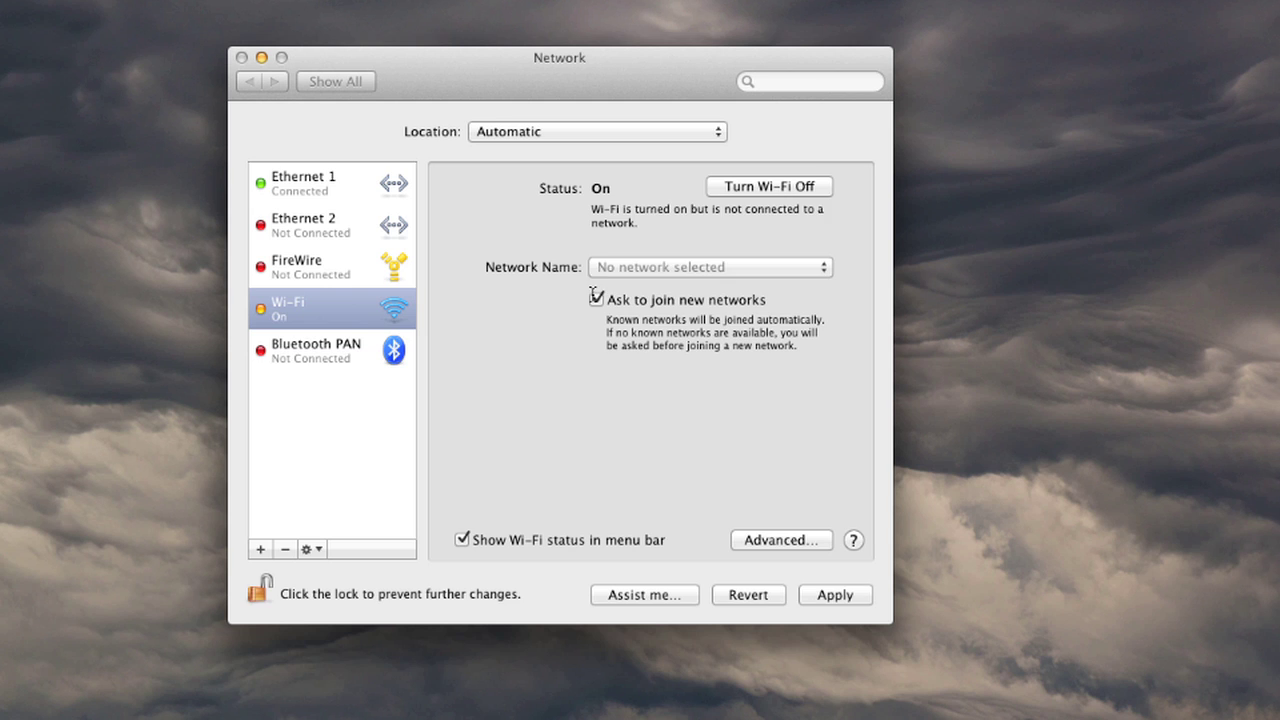
pyautogui.press('super+l')
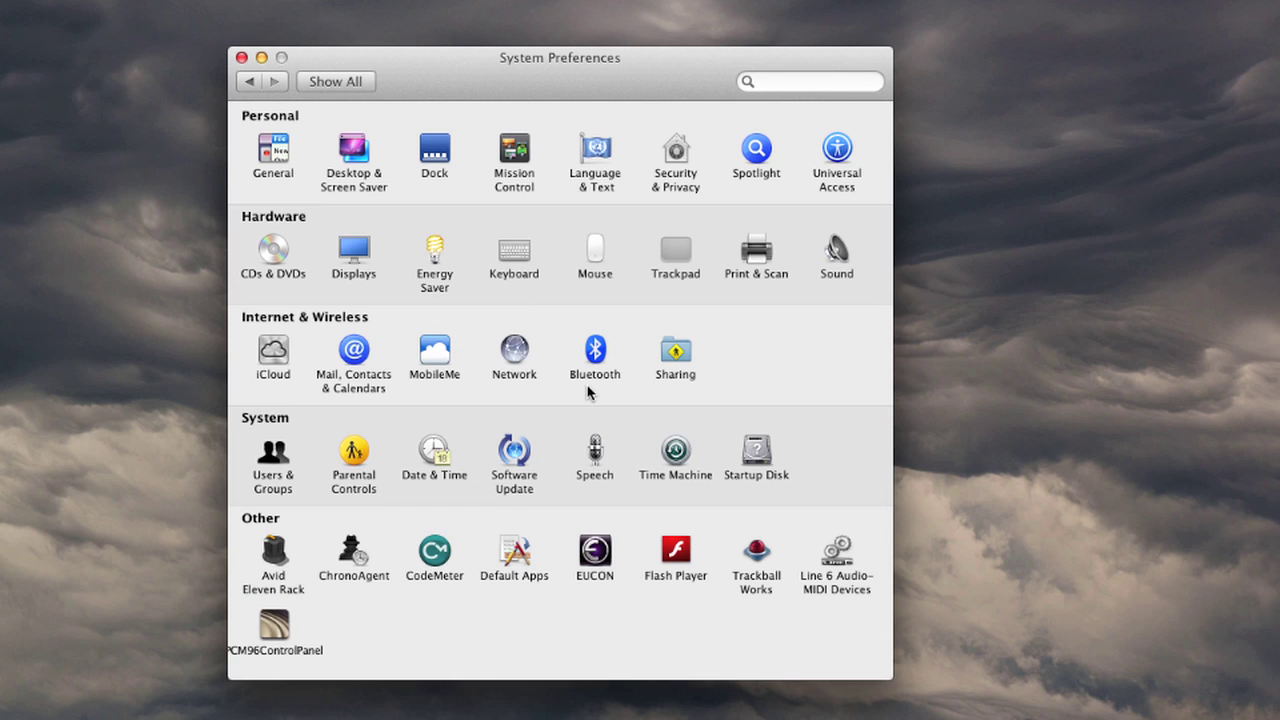
# - In the Bluetooth pane, uncheck Discoverable and uncheck On
pyautogui.click(600, 348)
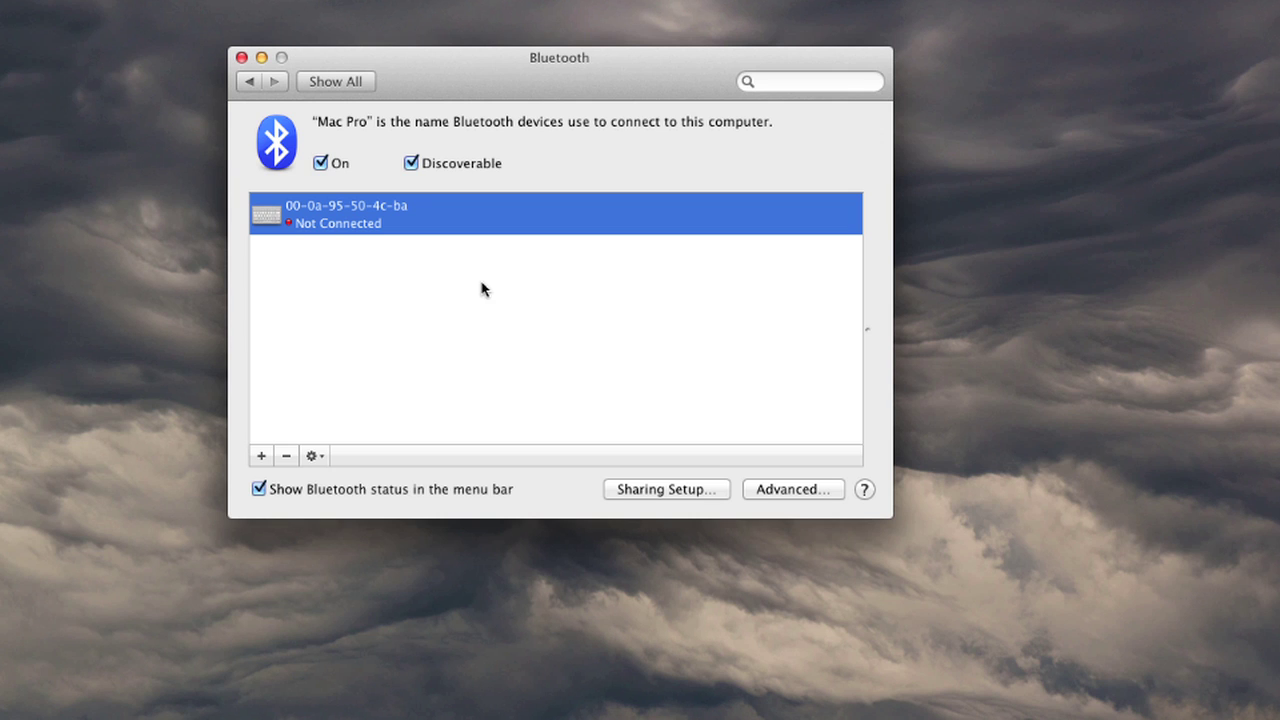
pyautogui.moveTo(422, 68); pyautogui.dragTo(408, 90)
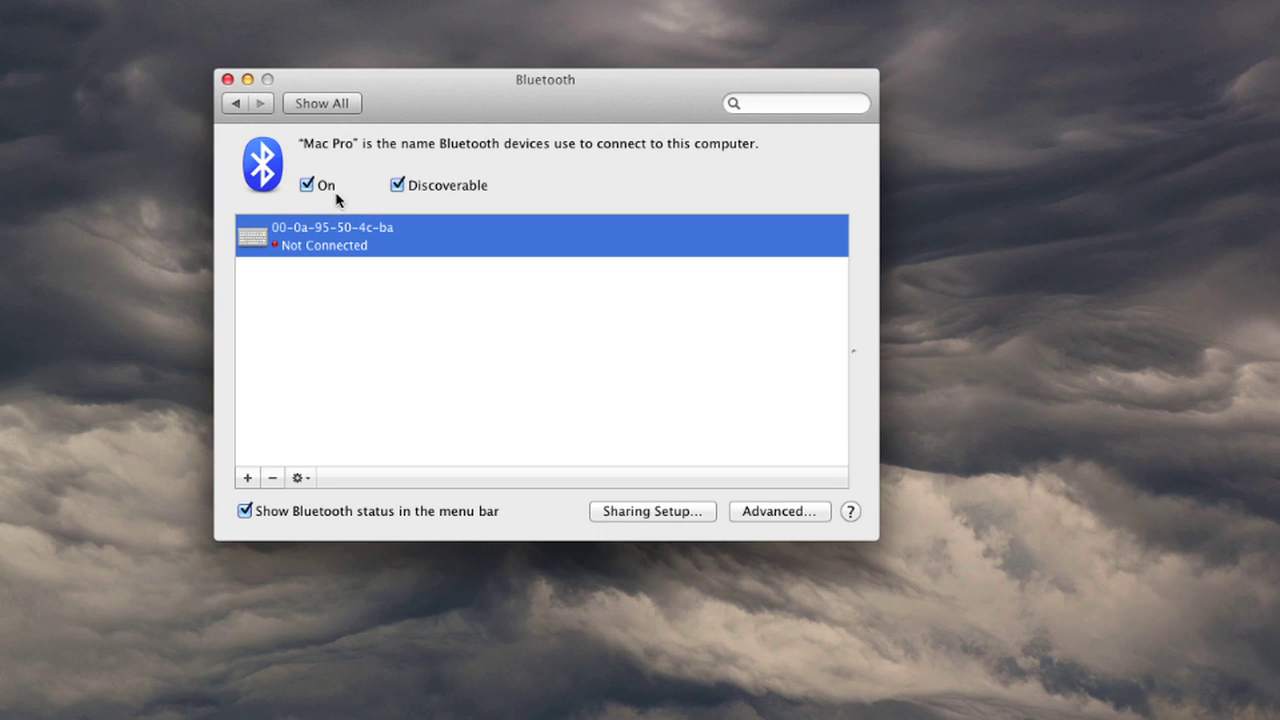
pyautogui.click(397, 184)
pyautogui.click(302, 187)
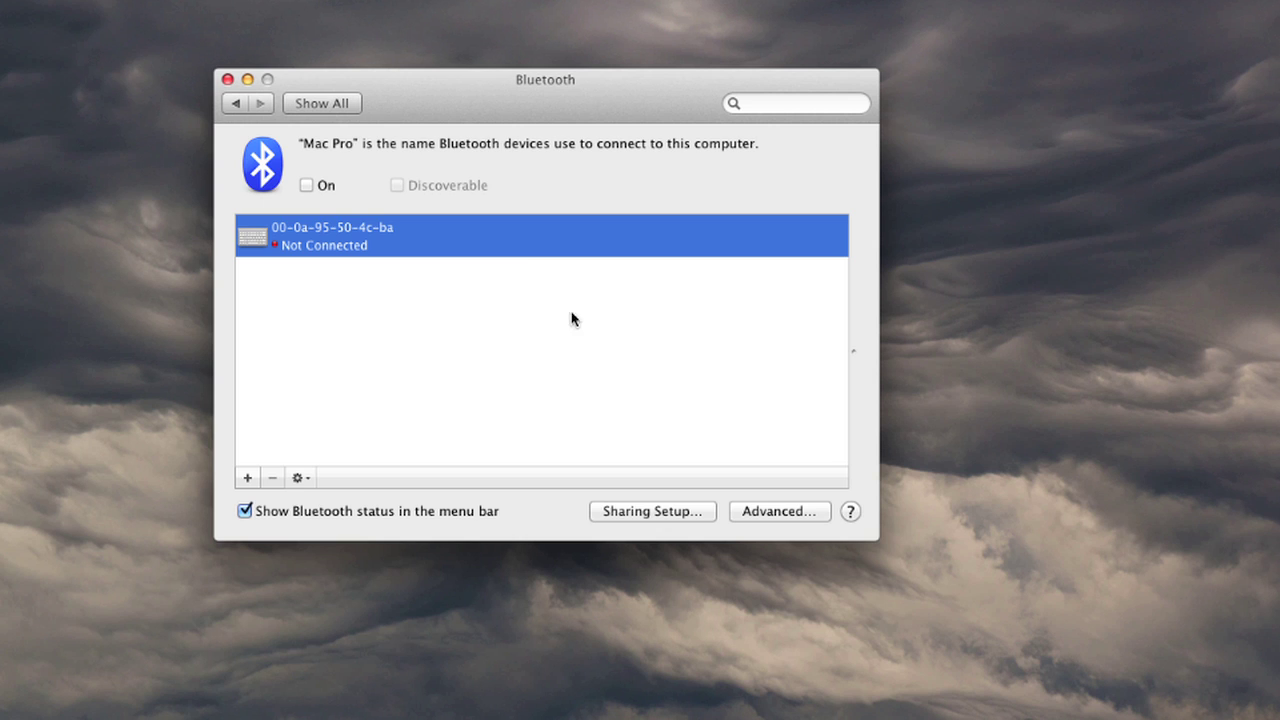
pyautogui.click(292, 102)
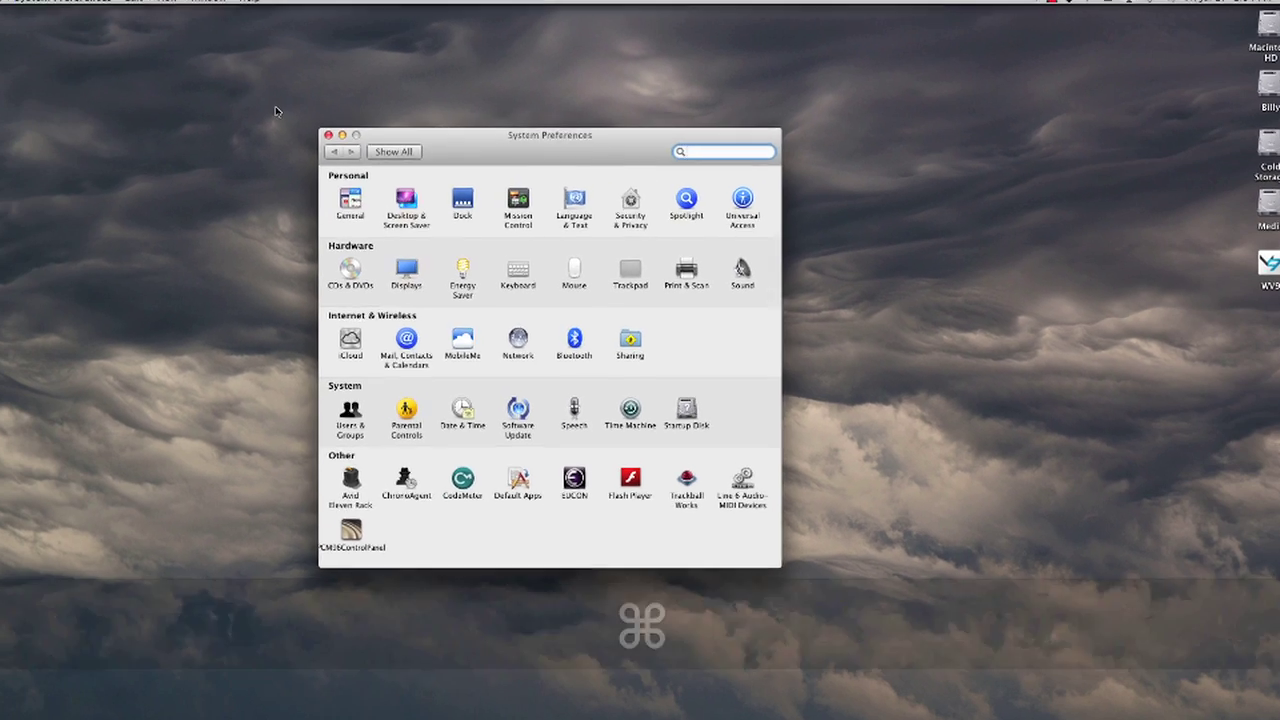
# - Quit System Preferences and open the hidden user Library from Finder's Go menu
pyautogui.press('super+q')
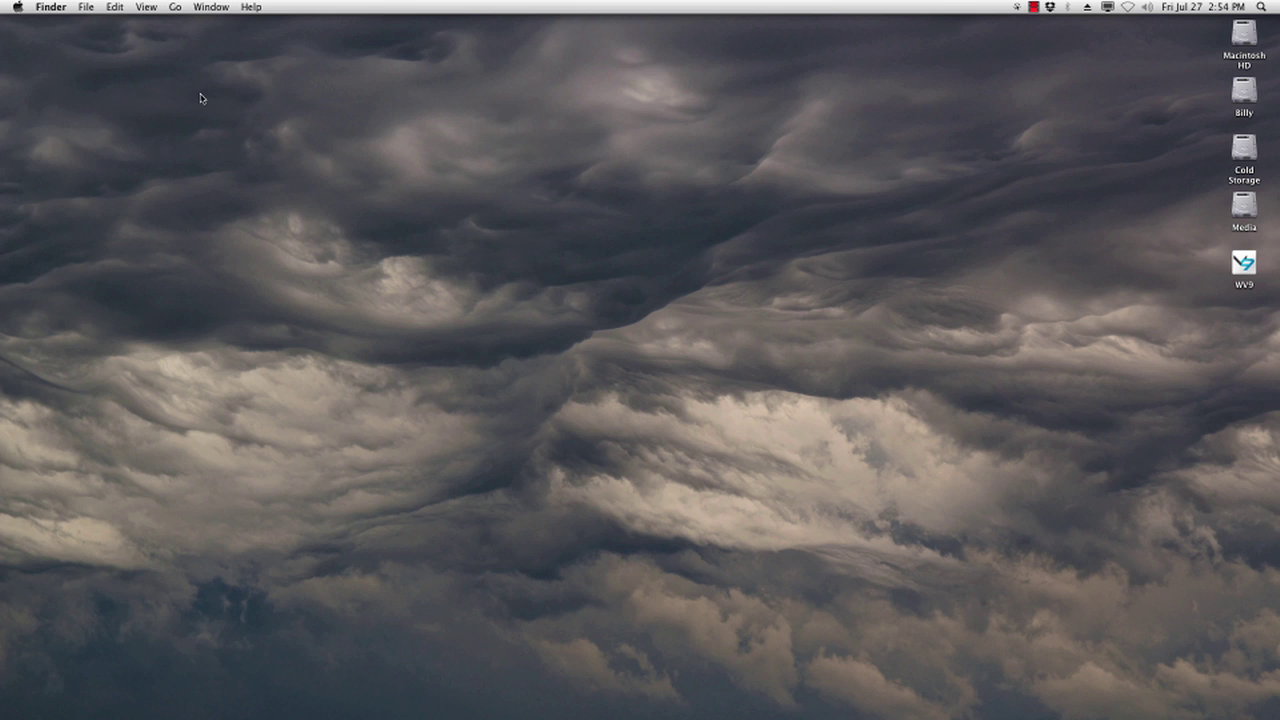
pyautogui.click(175, 8)
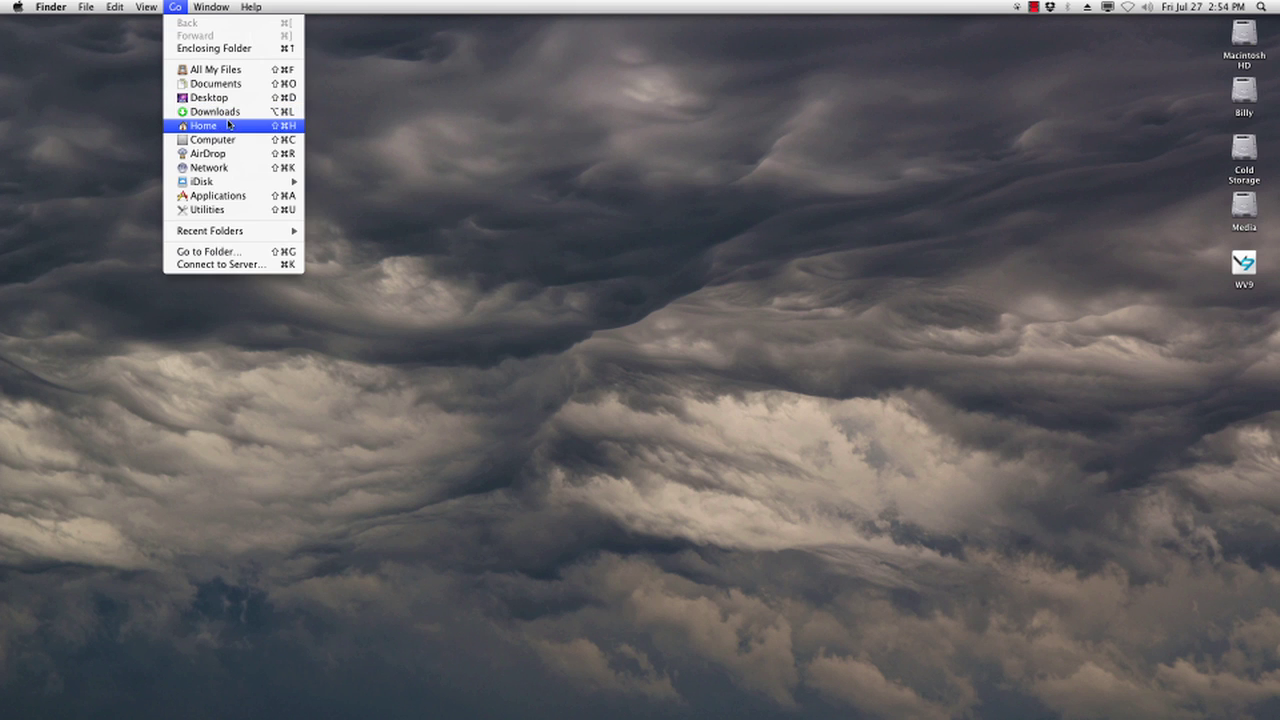
pyautogui.press('alt')
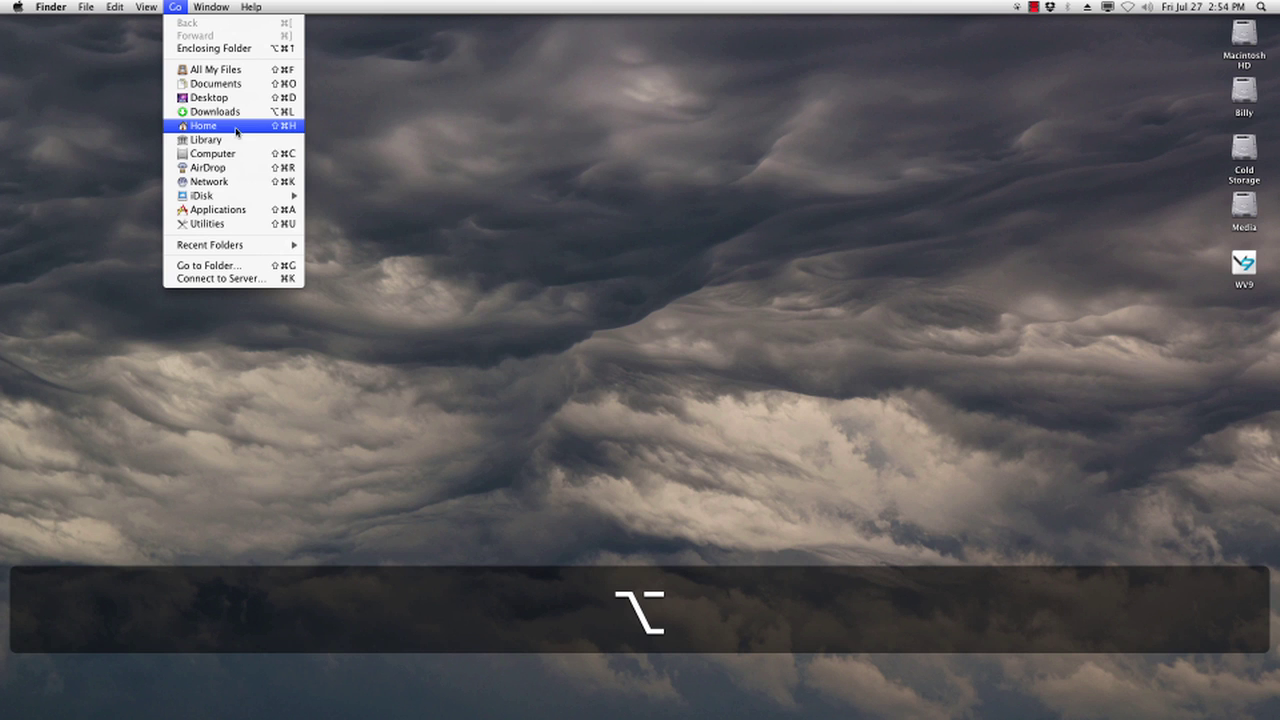
pyautogui.click(236, 140)
# - Add the Library's Preferences folder to the sidebar Favorites and open it
pyautogui.moveTo(372, 70); pyautogui.dragTo(362, 67)
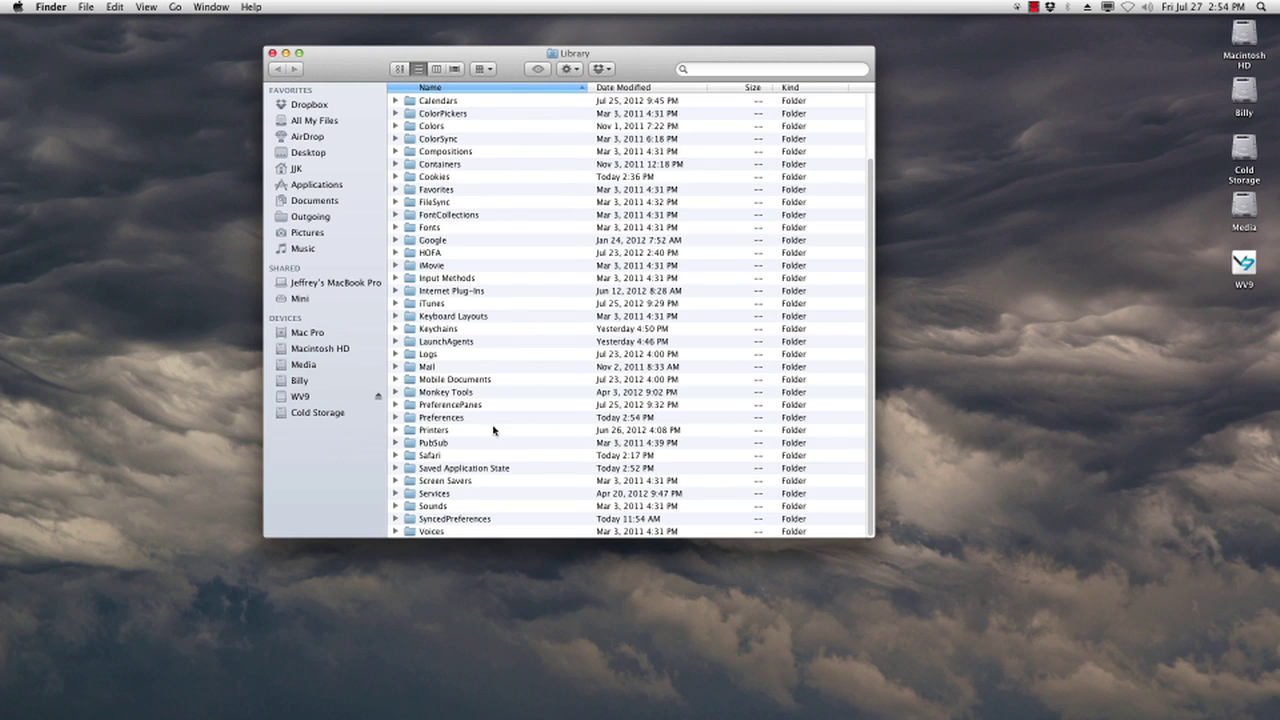
pyautogui.click(440, 418)
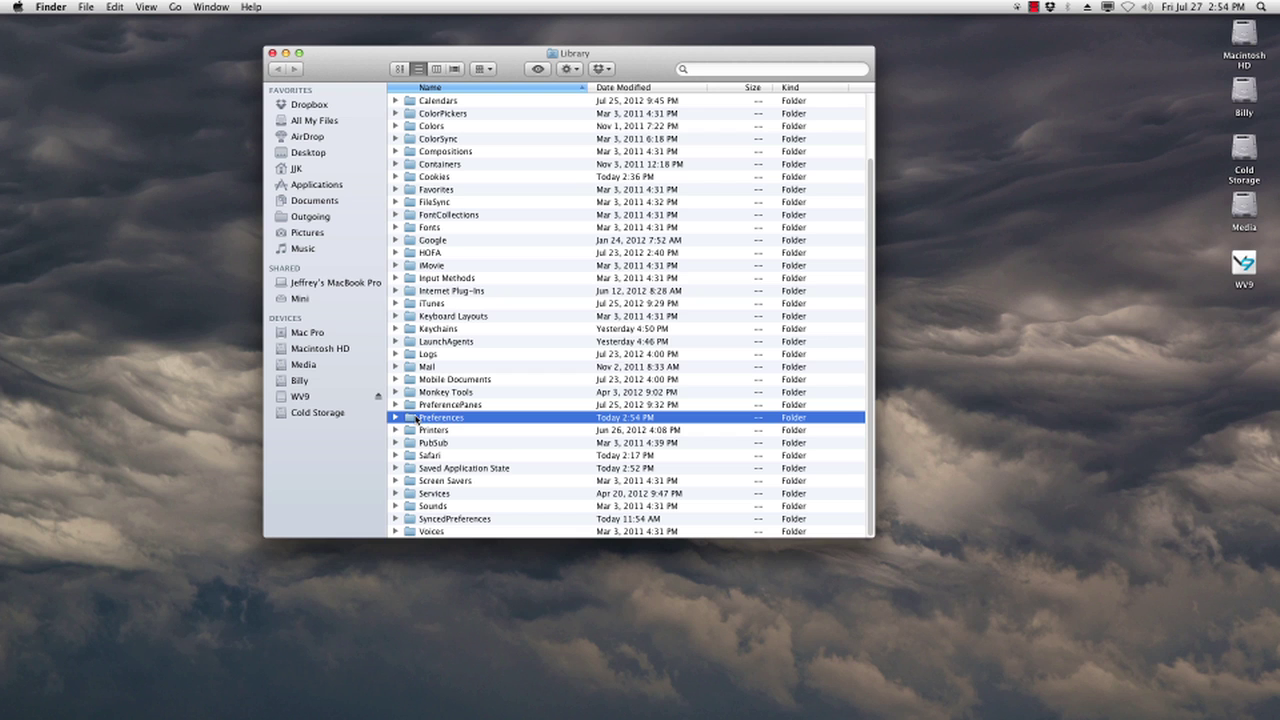
pyautogui.moveTo(414, 420); pyautogui.dragTo(316, 266)
pyautogui.click(316, 265)
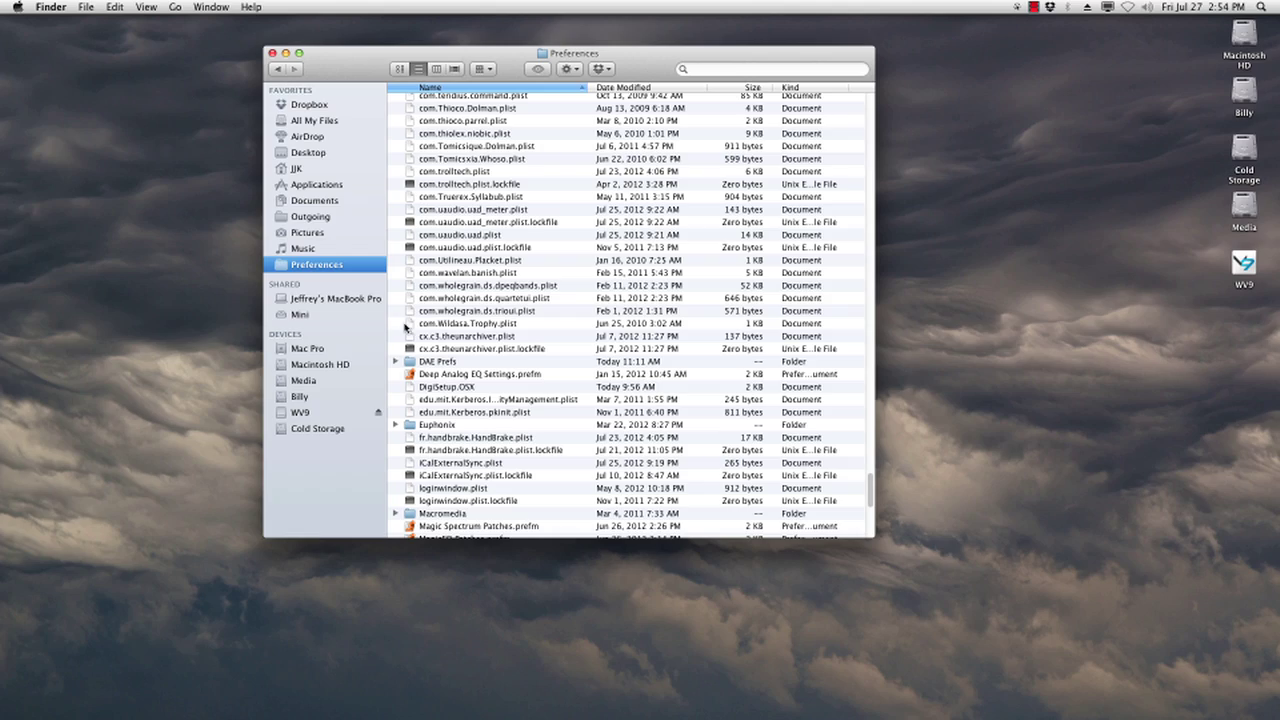
# - In Lion Tweaks, choose Yes for showing the user Library folder, then quit it
pyautogui.moveTo(186, 716)
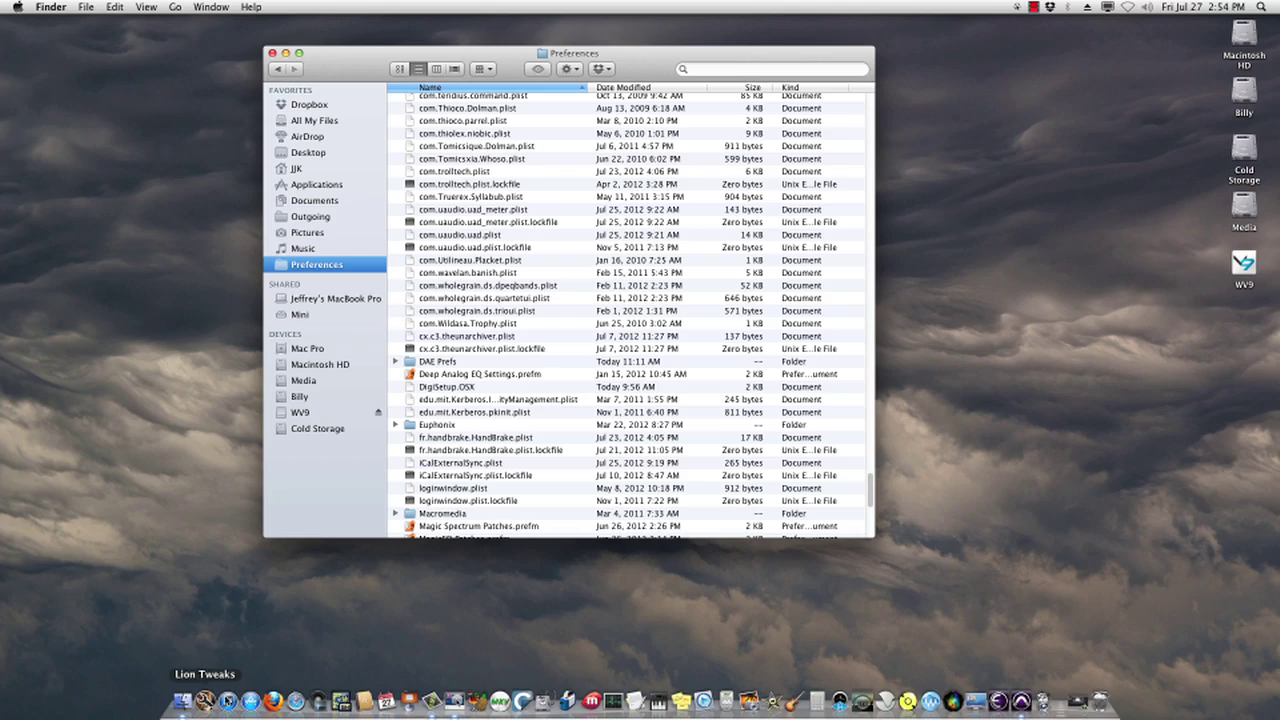
pyautogui.click(204, 700)
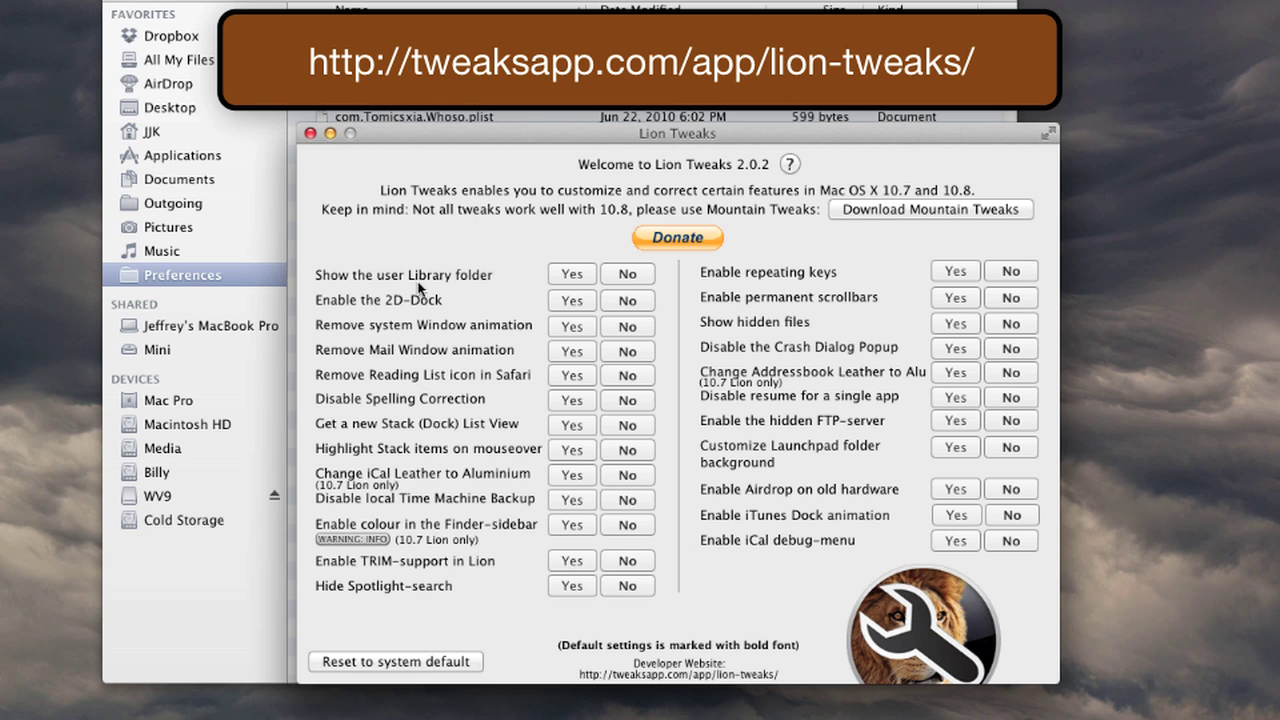
pyautogui.click(568, 275)
pyautogui.click(773, 178)
pyautogui.moveTo(552, 129); pyautogui.dragTo(465, 204)
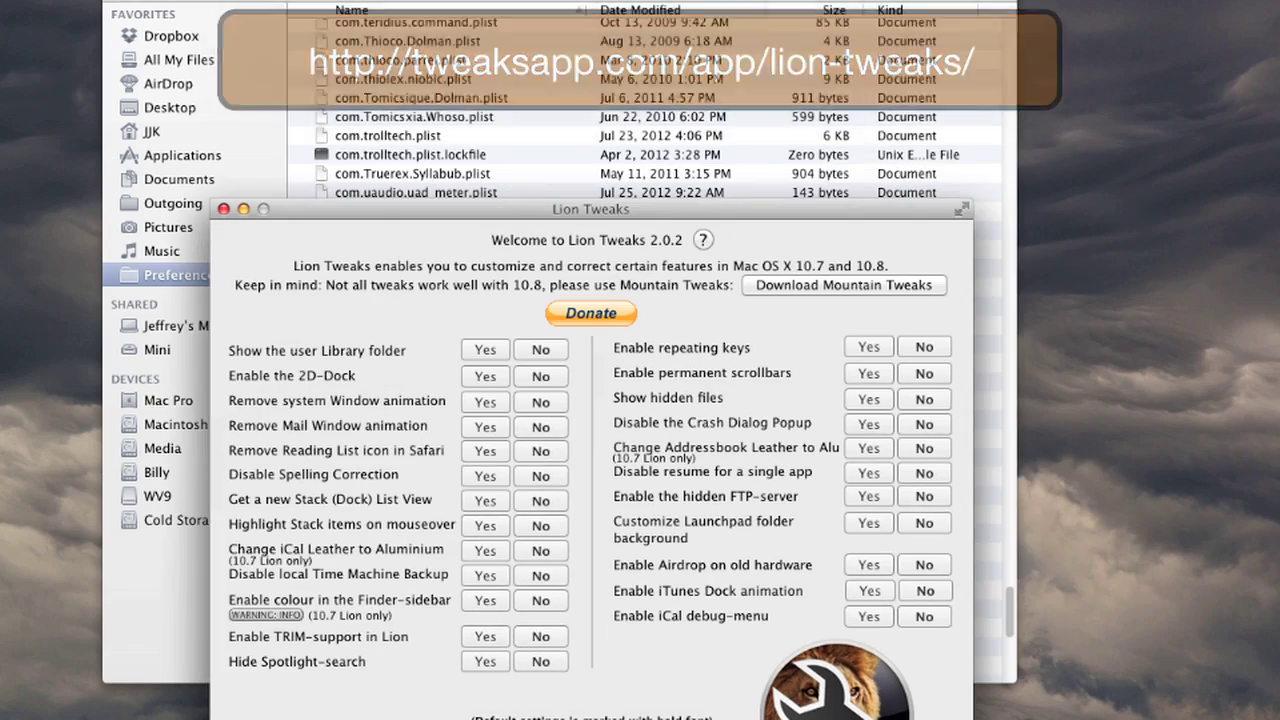
pyautogui.press('super+q')
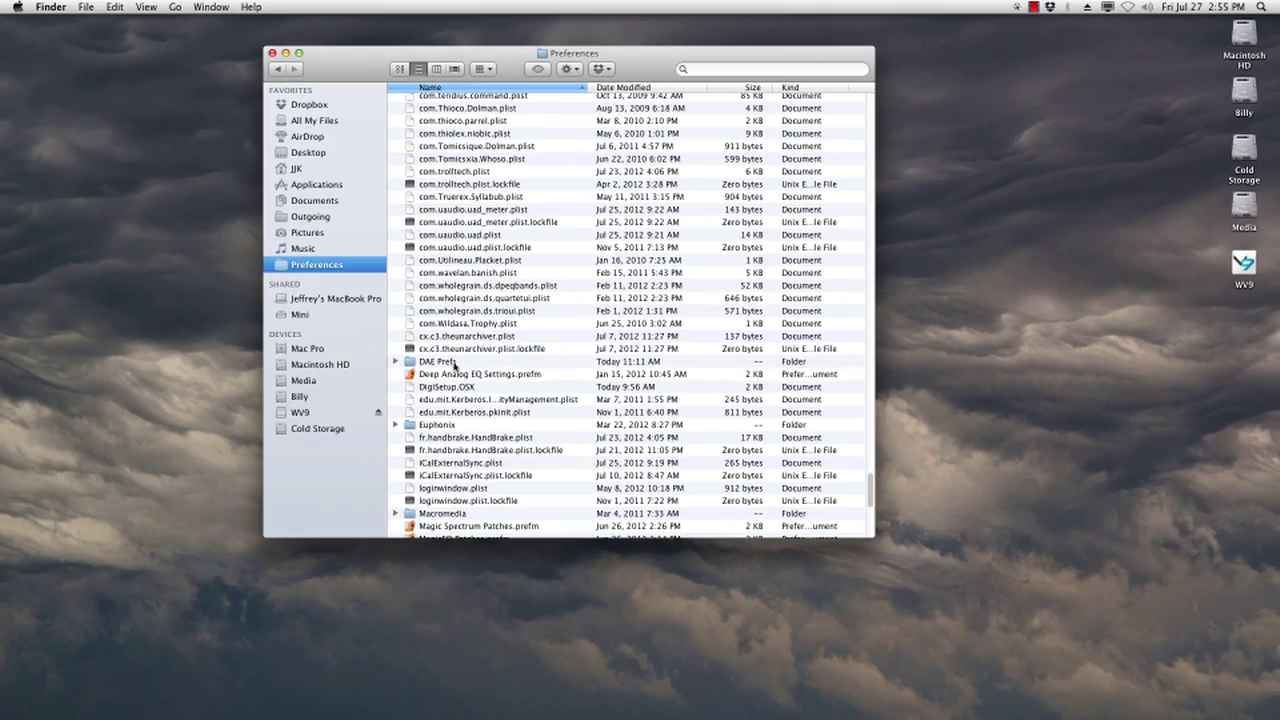
# - Select the DAE Prefs folder together with DigiSetup.OSX, then launch ProTools Pref and Database Helper from the Dock
pyautogui.click(453, 363)
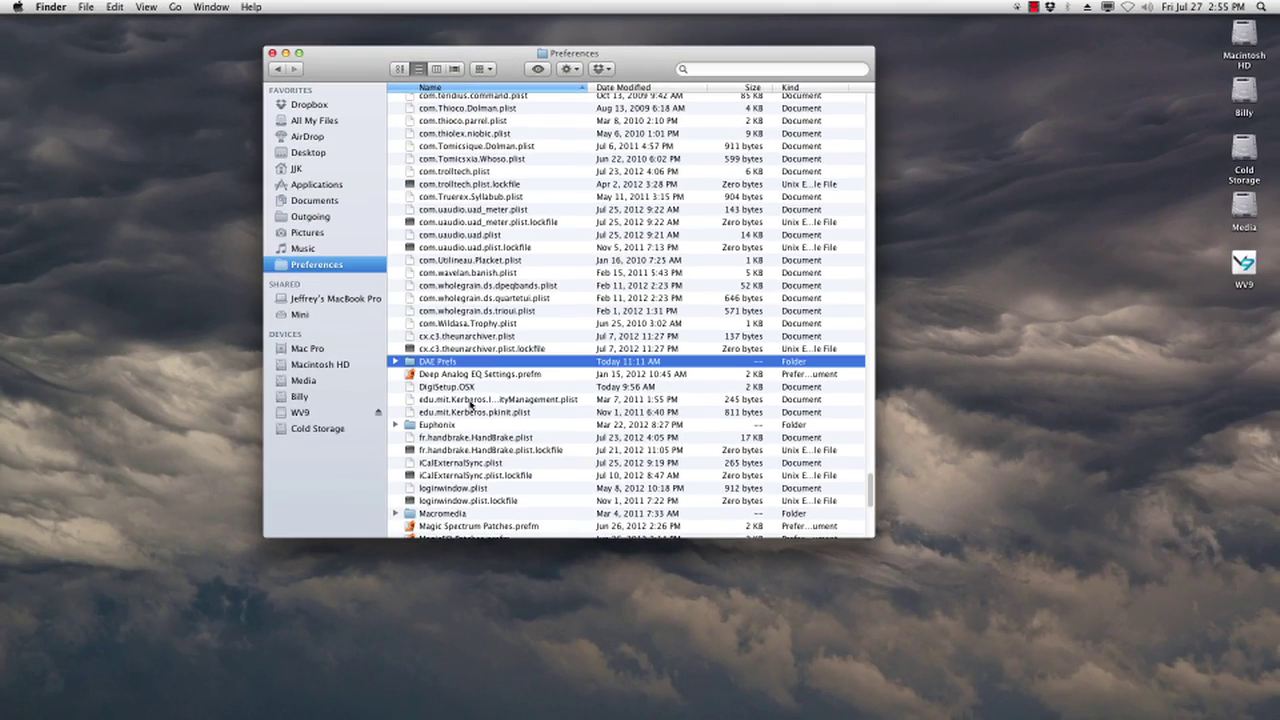
pyautogui.keyDown('super'); pyautogui.click(453, 387); pyautogui.keyUp('super')
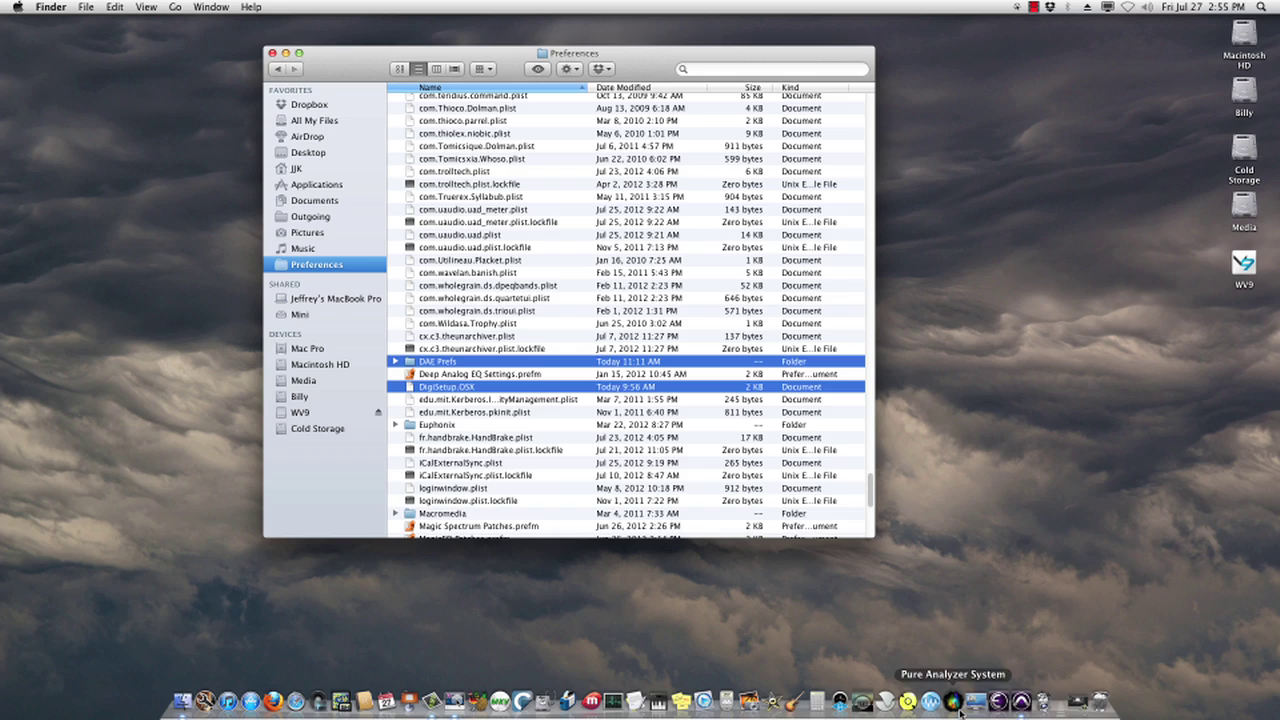
pyautogui.click(1045, 701)
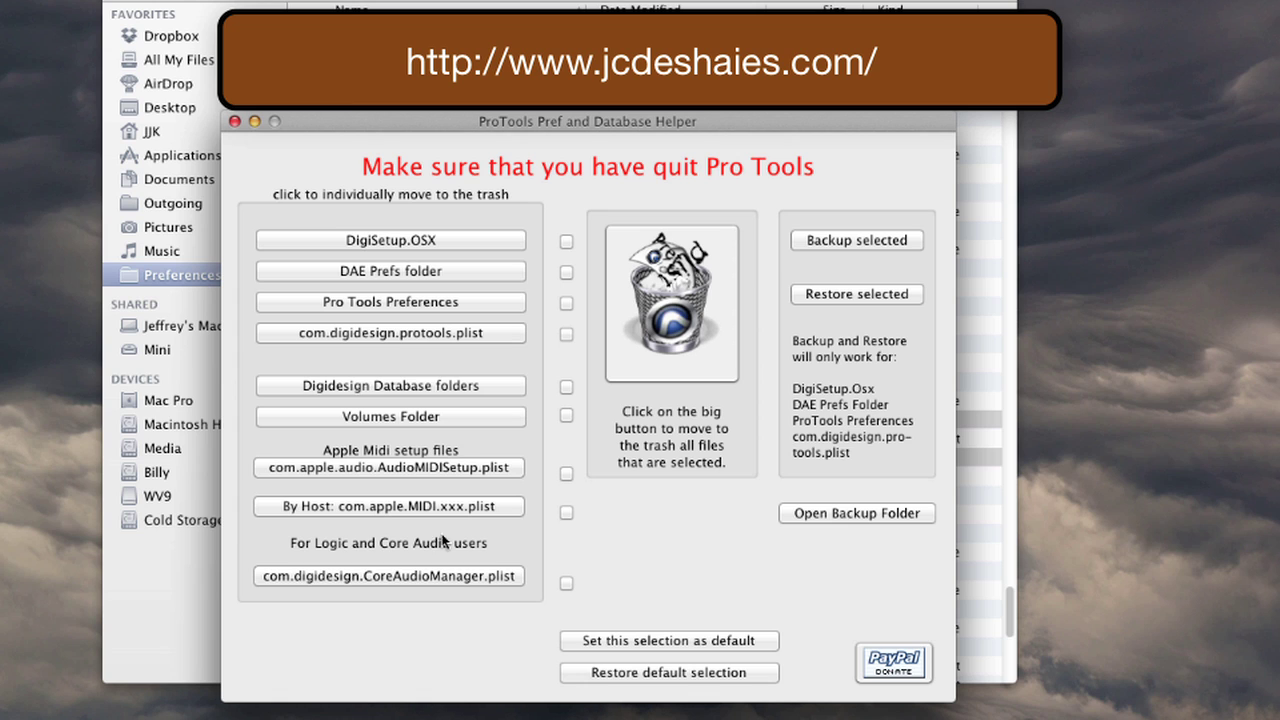
# - Tick DigiSetup.OSX, DAE Prefs folder, Pro Tools Preferences and com.digidesign.protools.plist in the helper's list
pyautogui.click(566, 241)
pyautogui.click(566, 271)
pyautogui.click(566, 302)
pyautogui.click(566, 333)
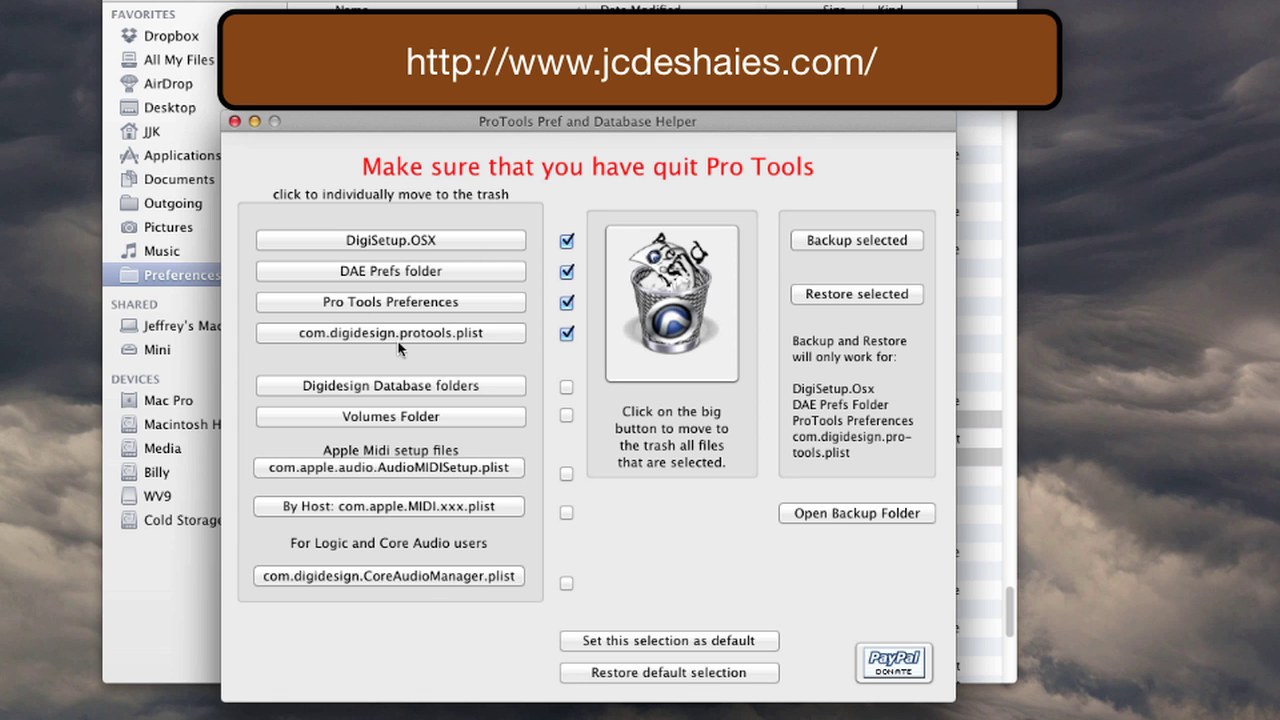
# - Reposition the helper window further down and slightly to the left
pyautogui.moveTo(465, 127); pyautogui.dragTo(449, 136)
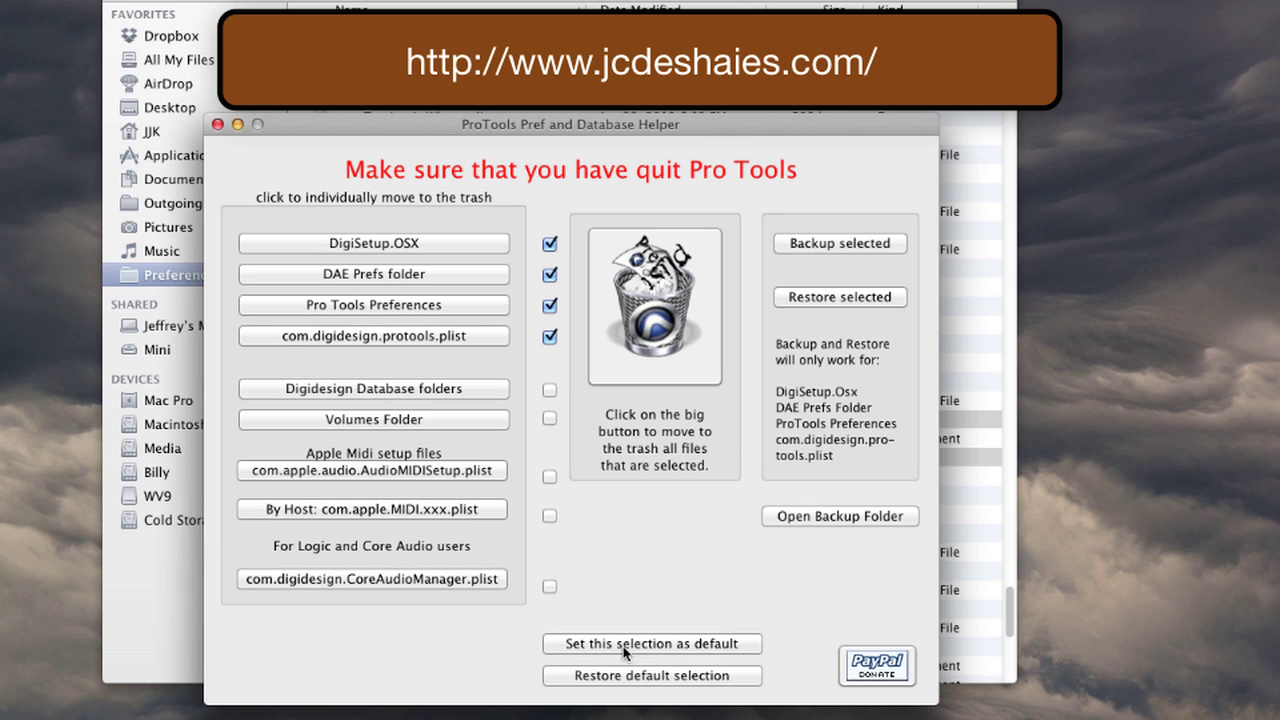
pyautogui.moveTo(444, 152); pyautogui.dragTo(435, 161)
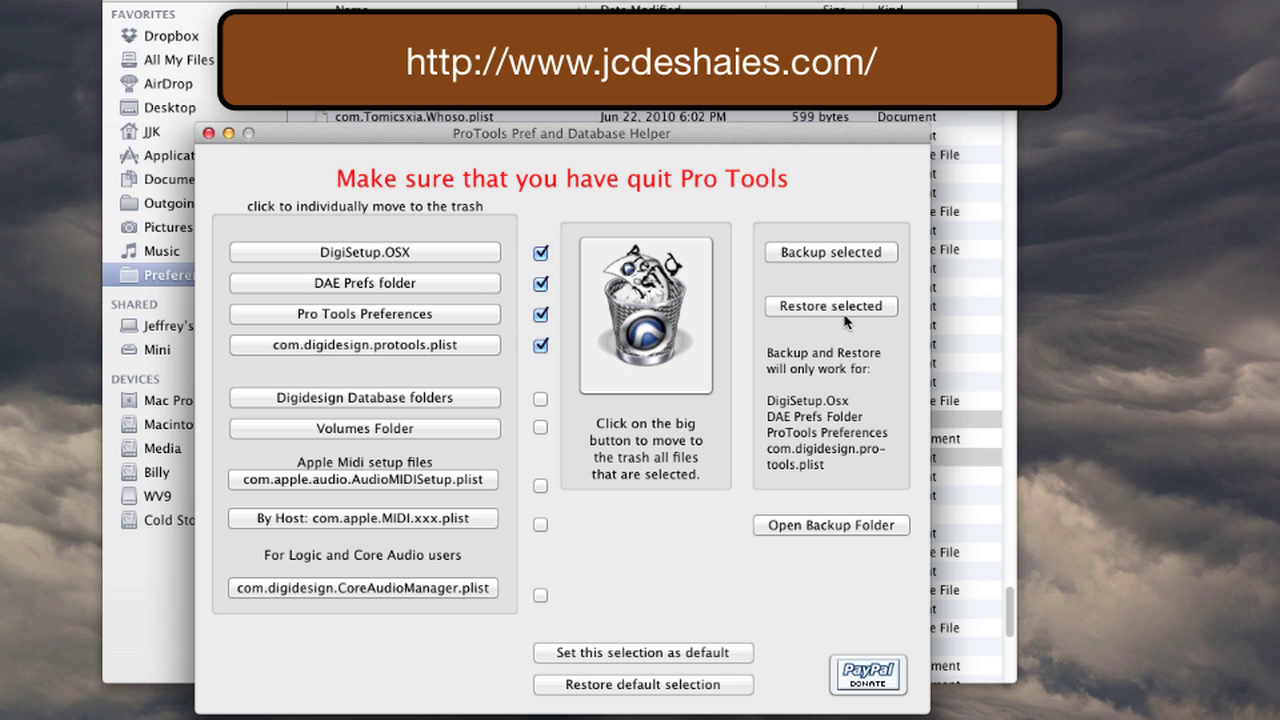
pyautogui.moveTo(359, 131); pyautogui.dragTo(364, 196)
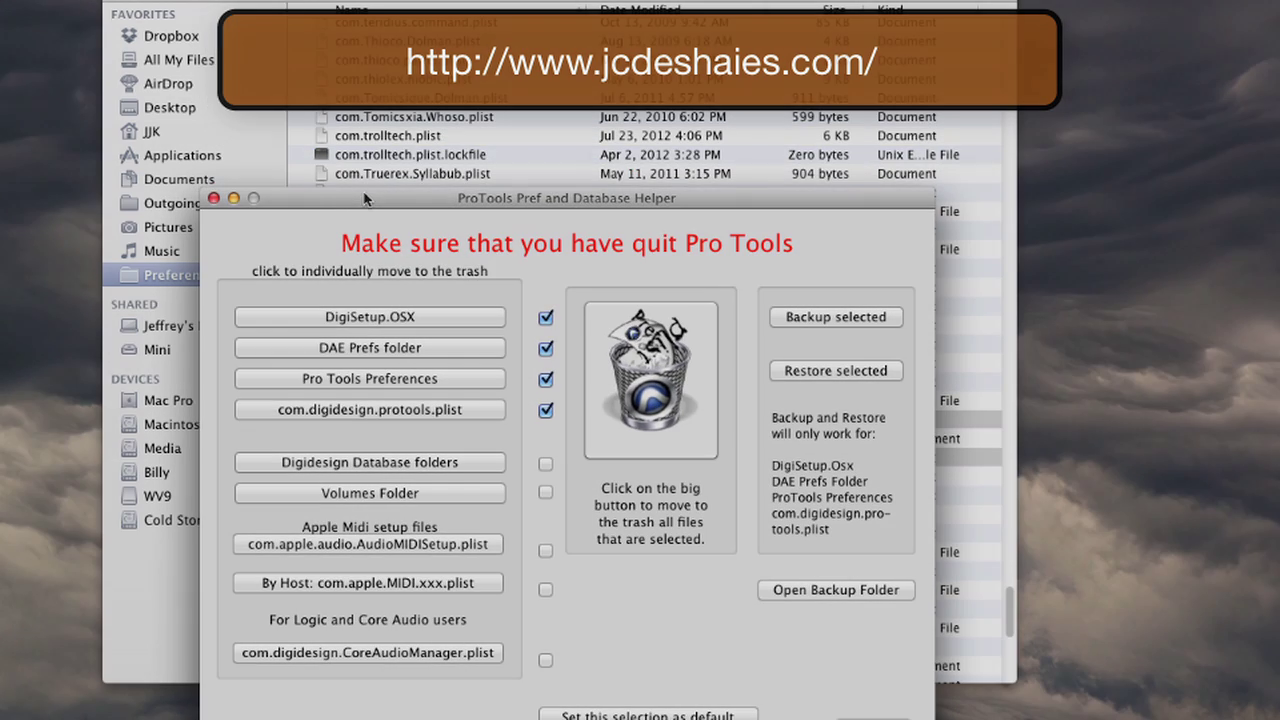